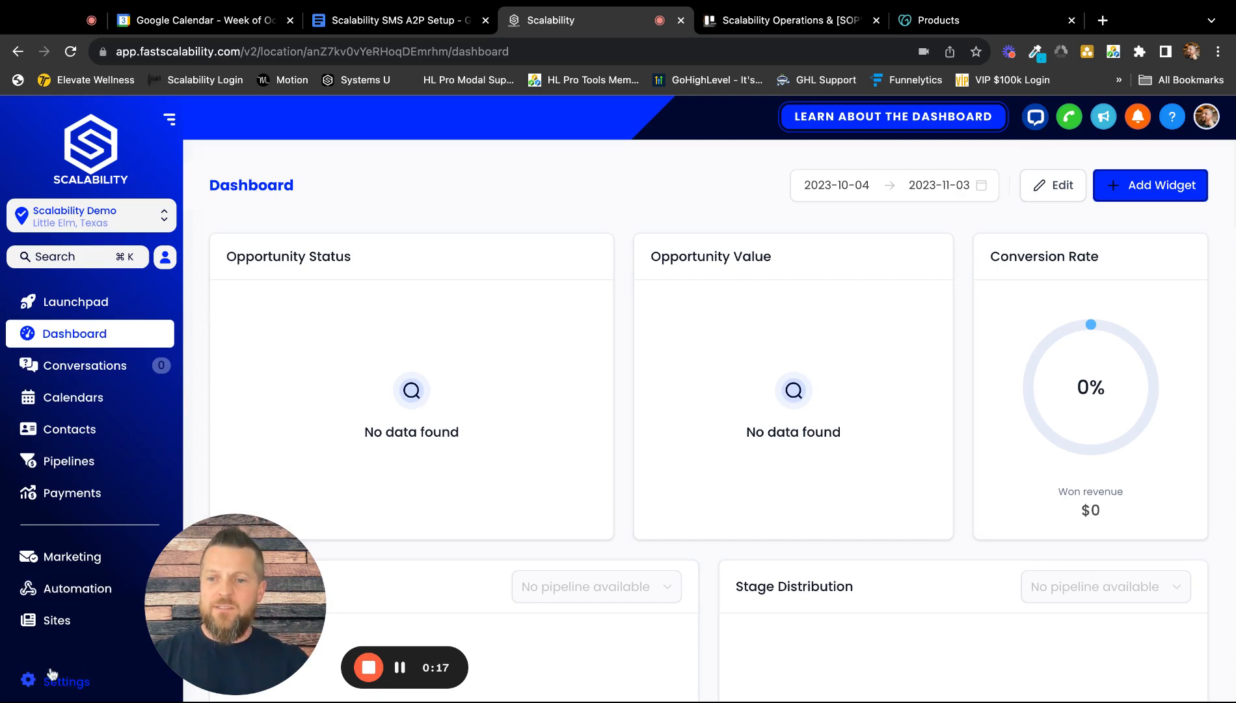
# Step: Open the Email Services page from the account Settings menu
pyautogui.click(51, 691)
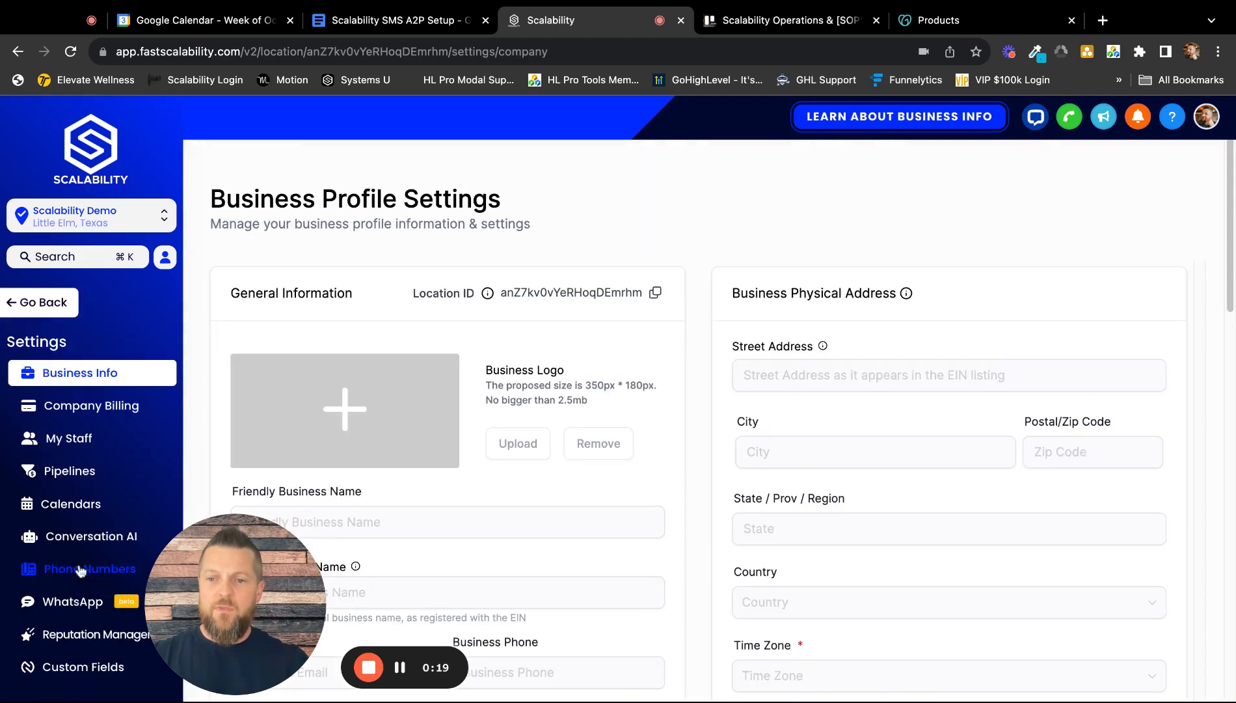
pyautogui.scroll(-4, 92, 513)
pyautogui.scroll(-4, 91, 513)
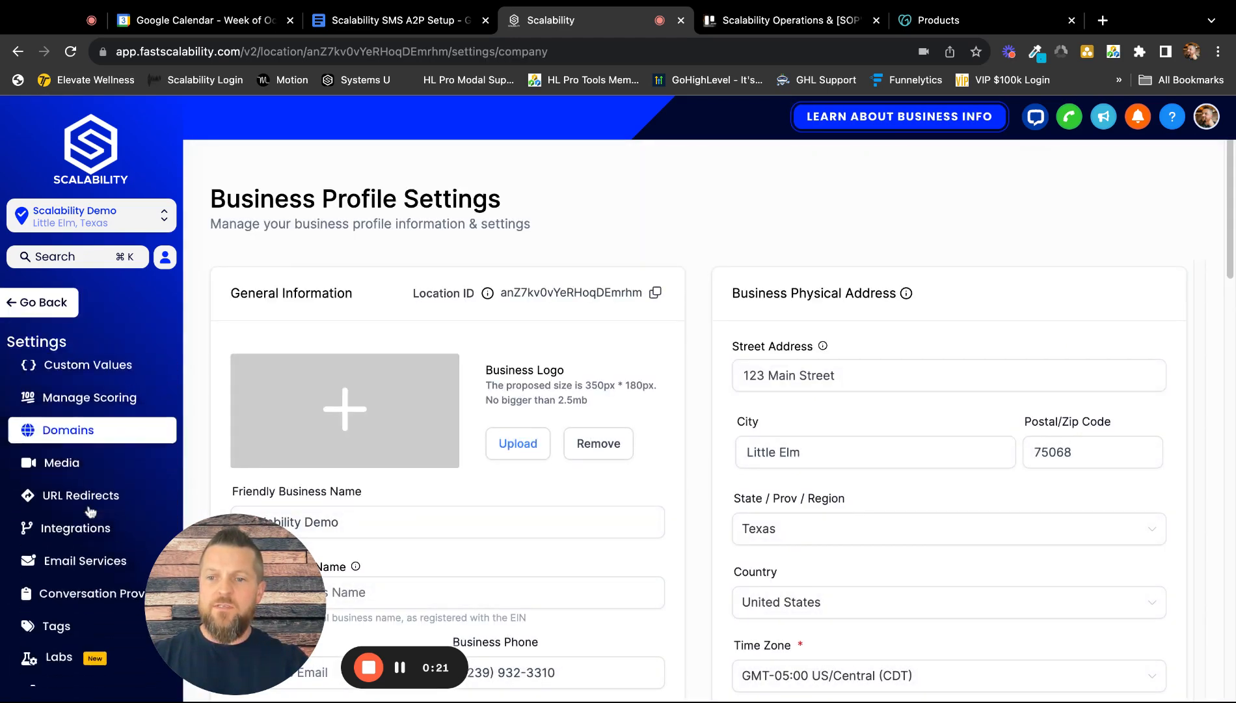
pyautogui.click(97, 504)
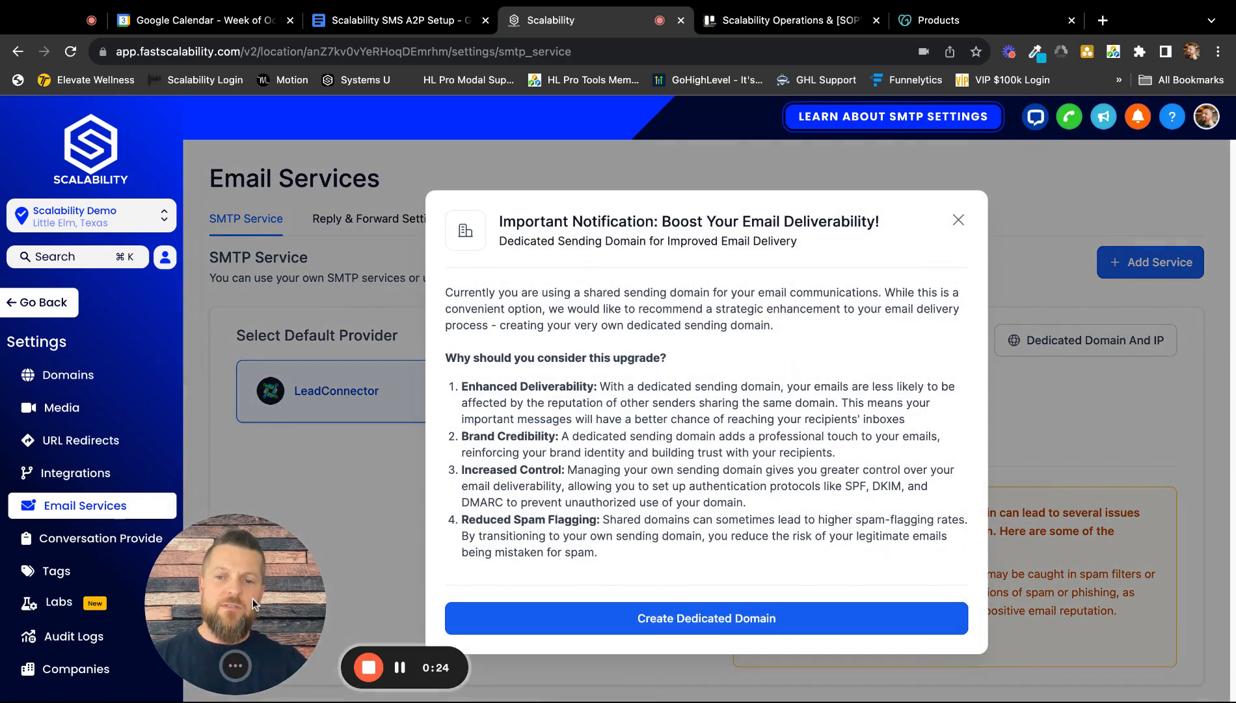
pyautogui.moveTo(252, 598); pyautogui.dragTo(294, 598)
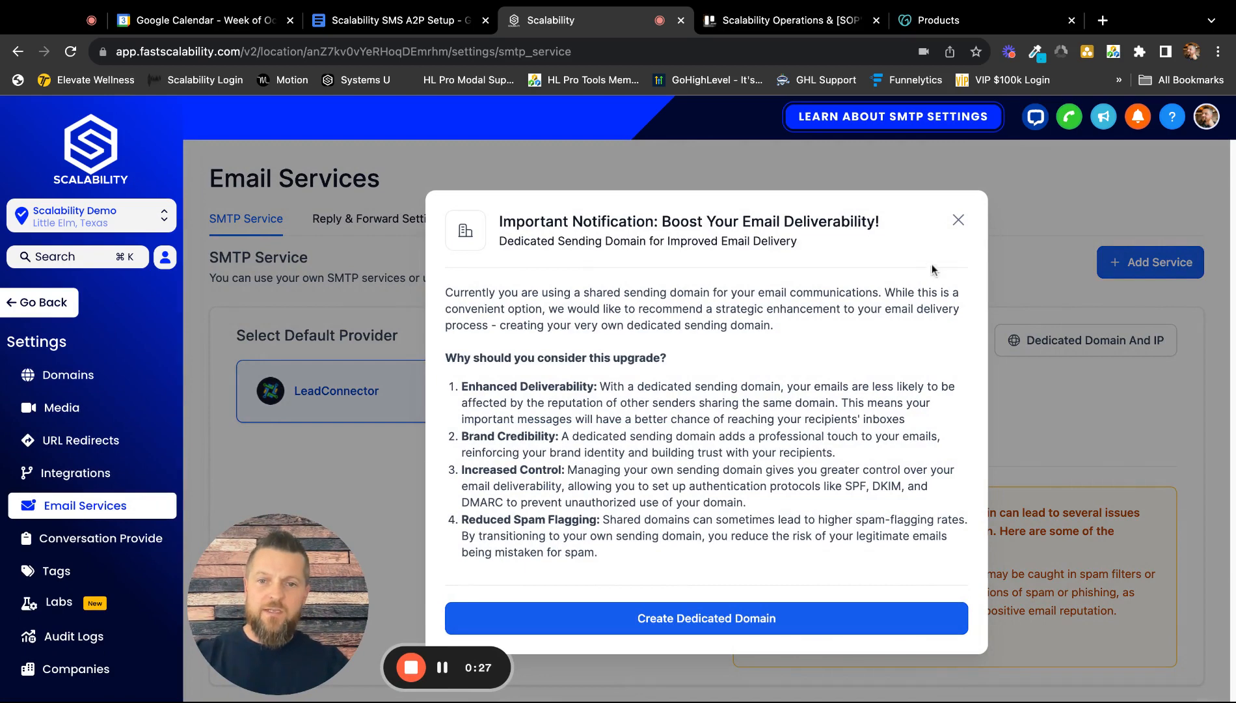
# Step: Dismiss the notice recommending a dedicated sending domain
pyautogui.click(959, 220)
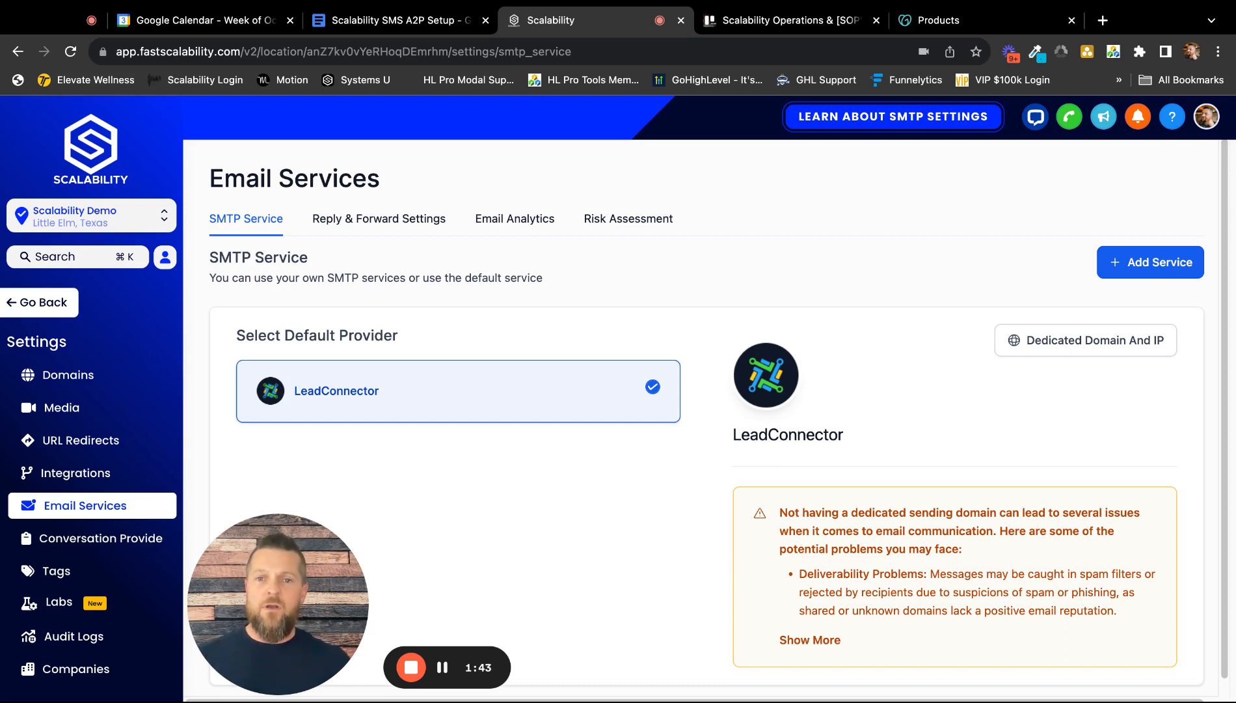
# Step: In Reply & Forward Settings, add the support Gmail address as the forwarding address and save
pyautogui.click(382, 223)
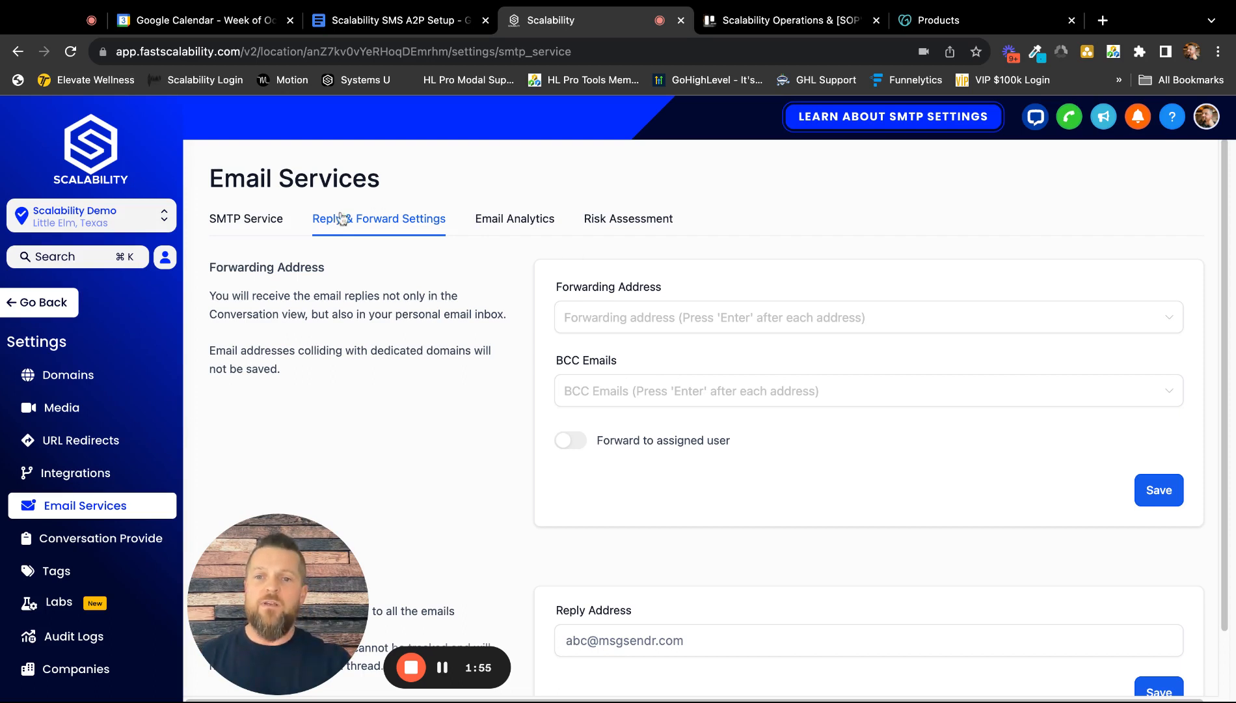
pyautogui.click(615, 318)
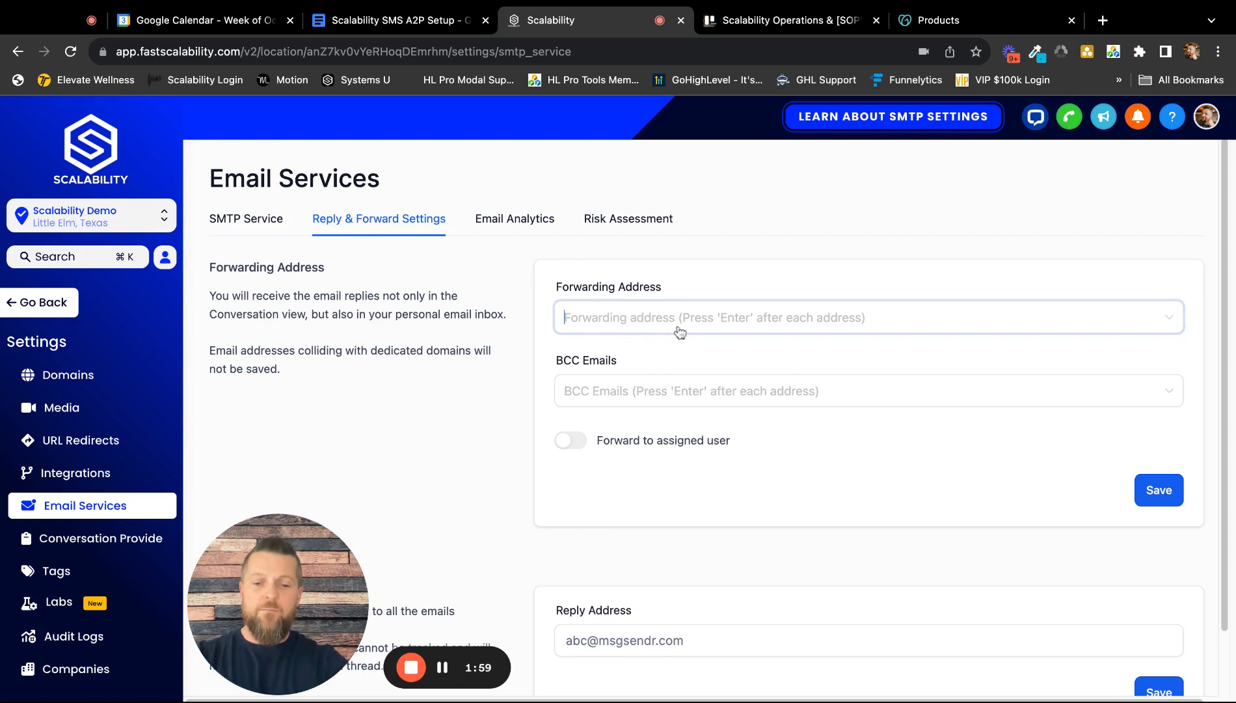
pyautogui.write('supp')
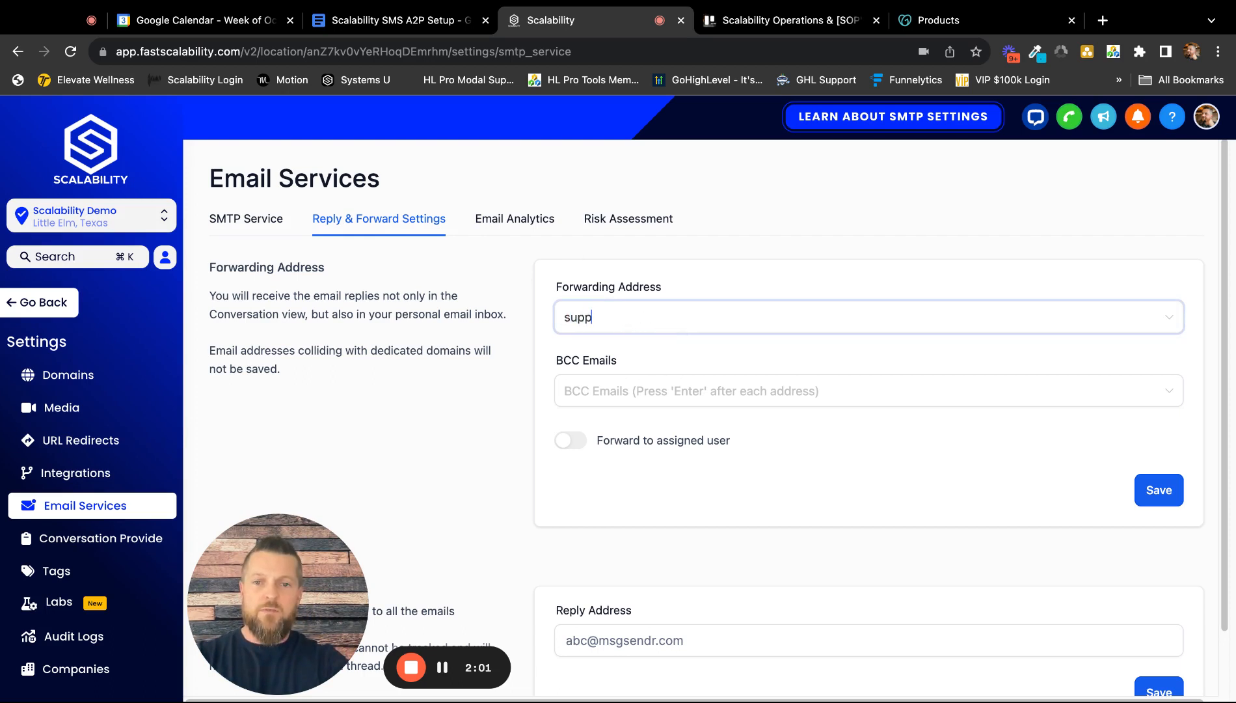
pyautogui.press('BackSpace')
pyautogui.press('BackSpace')
pyautogui.press('BackSpace')
pyautogui.press('BackSpace')
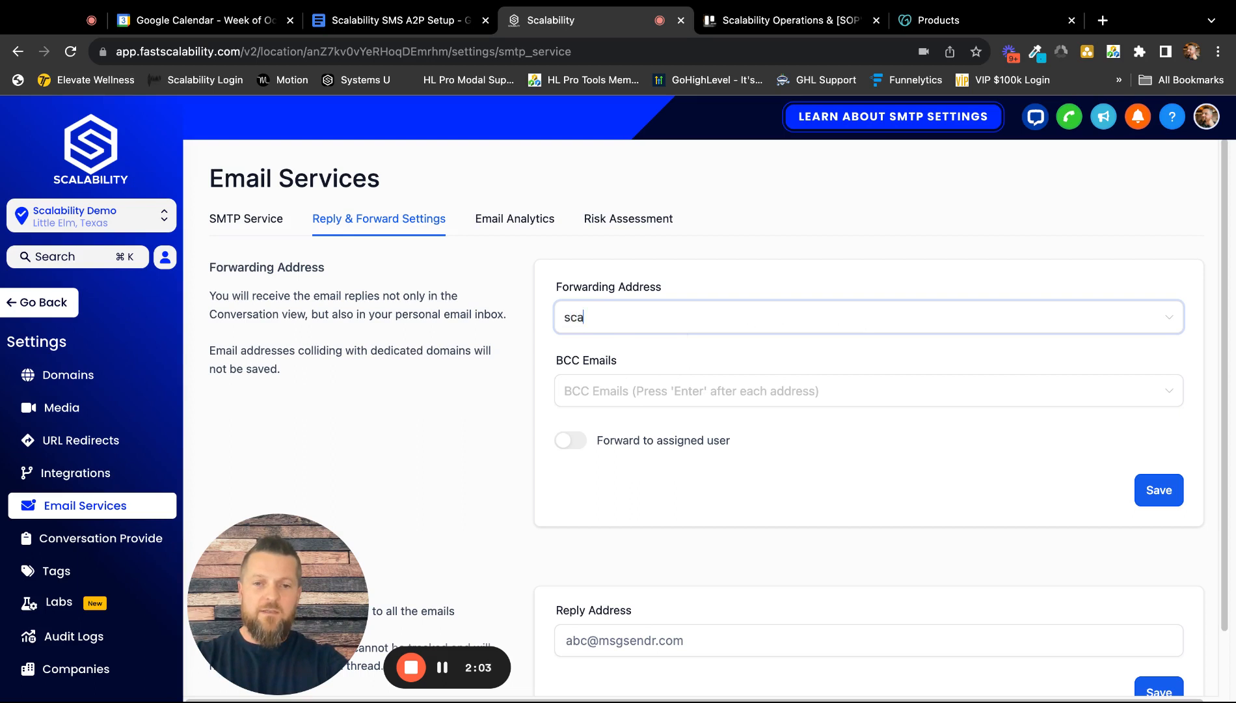
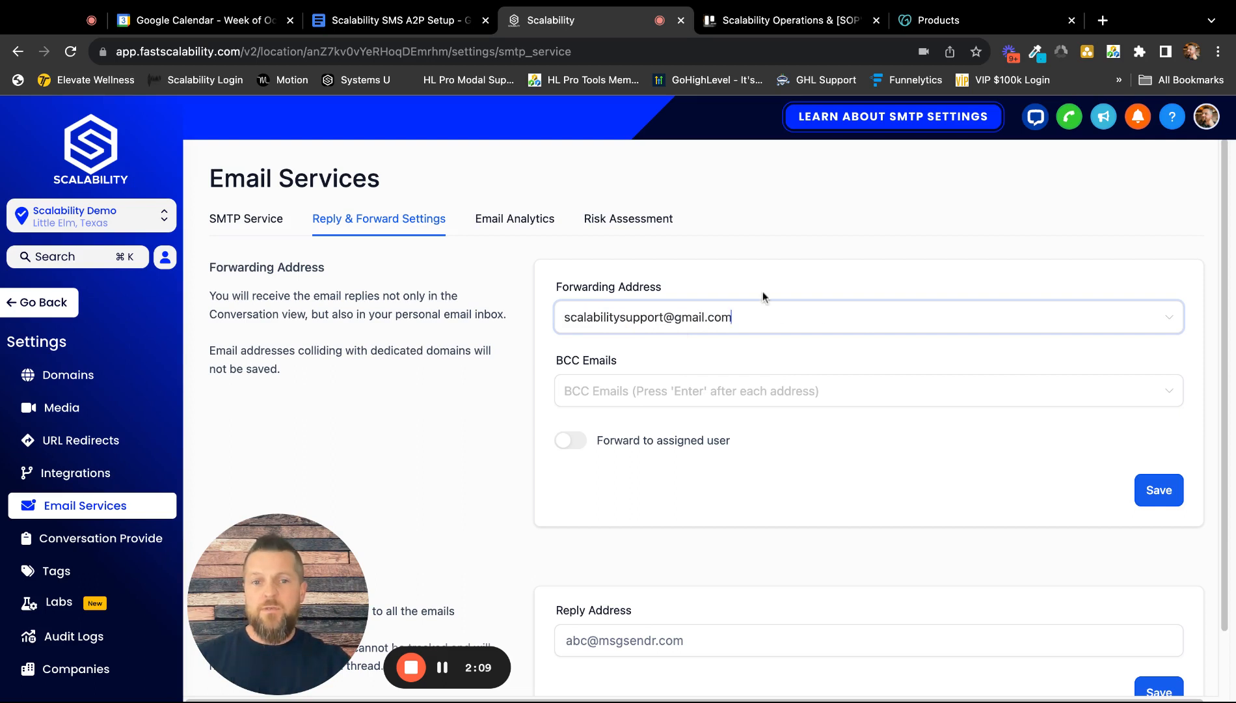
pyautogui.press('Return')
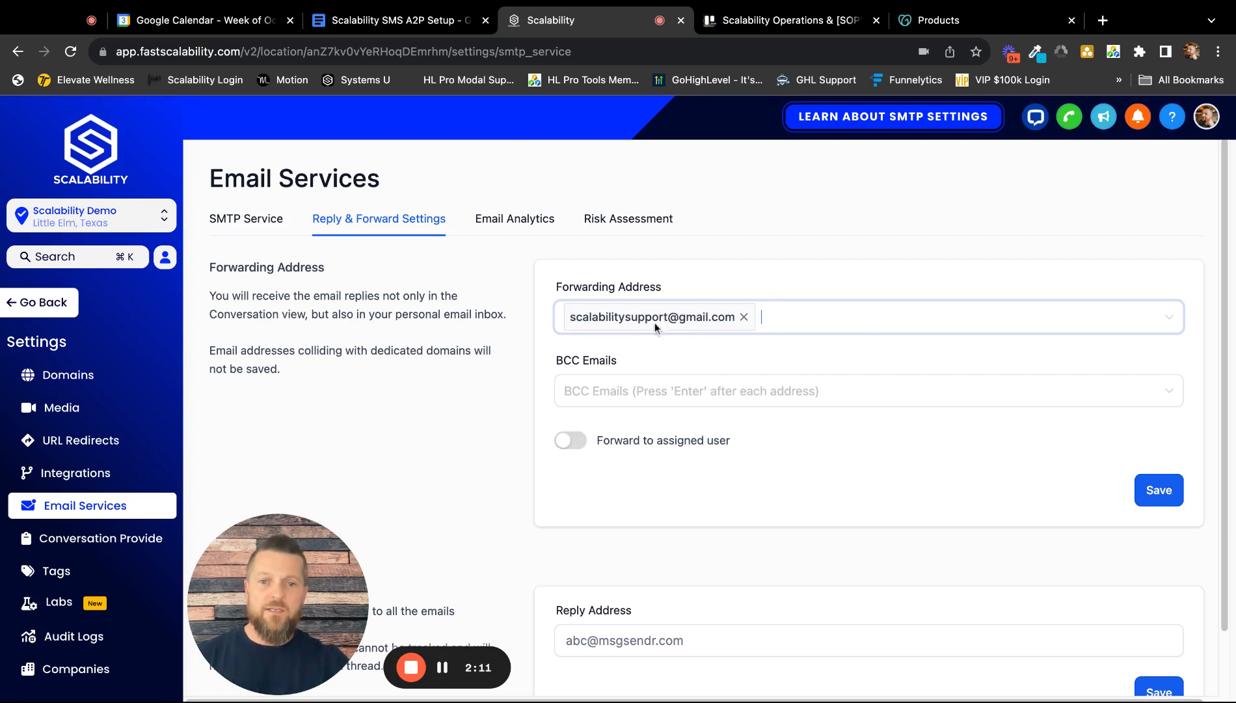
pyautogui.click(1157, 493)
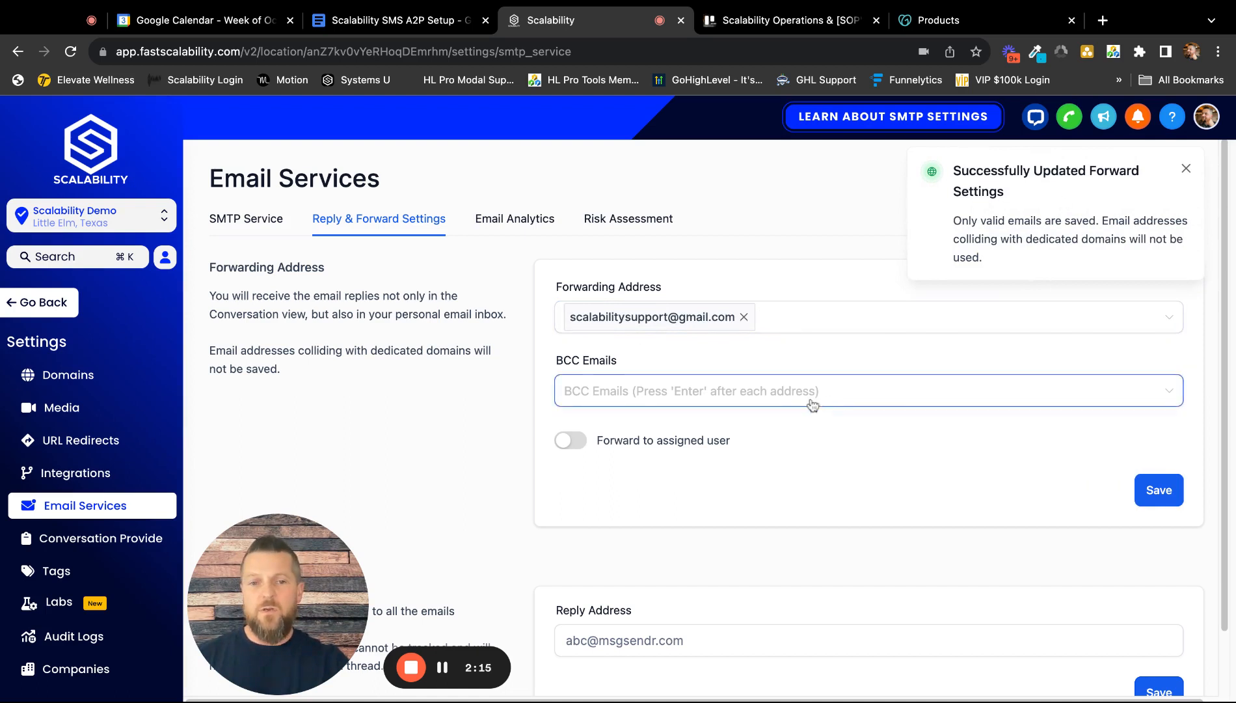
# Step: Enter the same support Gmail address as the reply address and save it
pyautogui.scroll(-2, 741, 488)
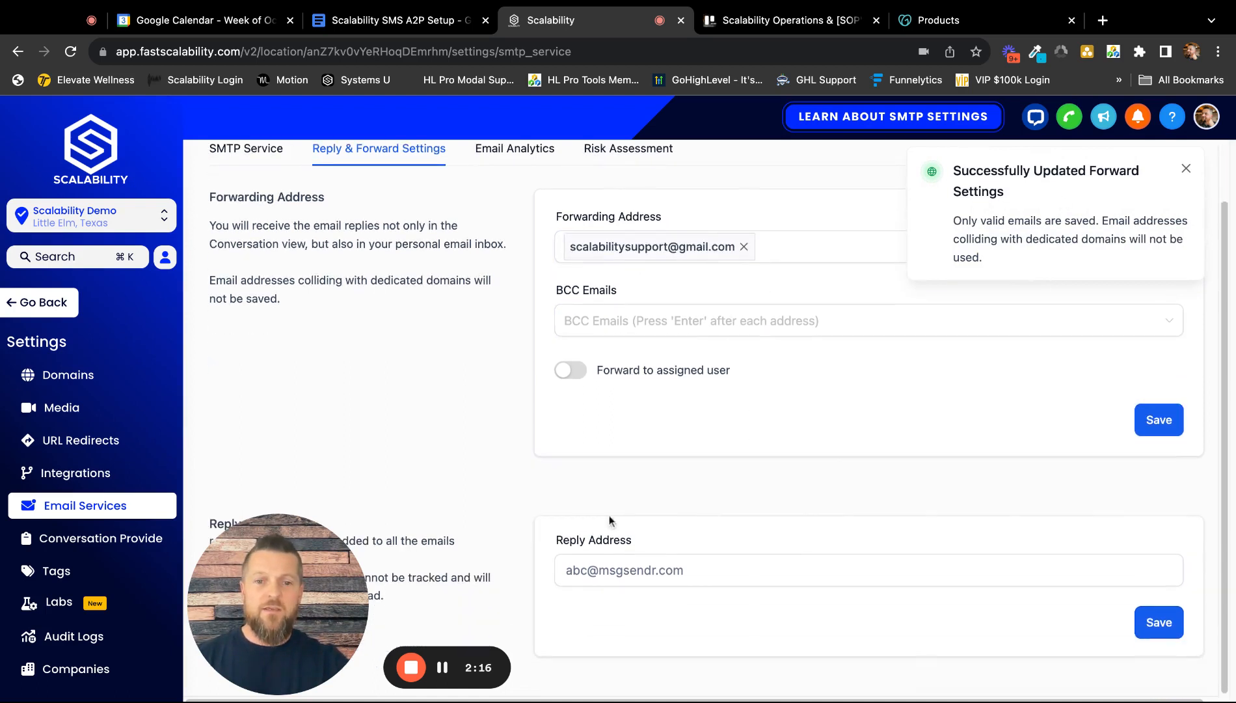
pyautogui.click(641, 573)
pyautogui.write('sca')
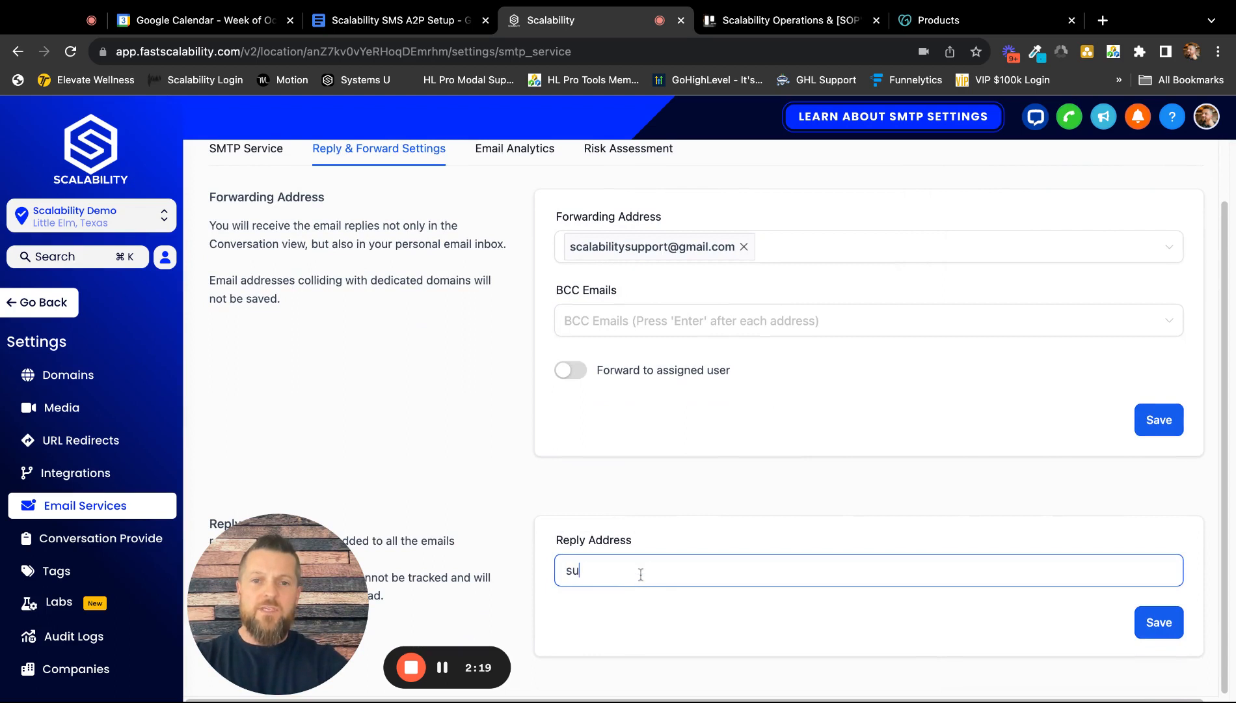
pyautogui.press('BackSpace')
pyautogui.press('BackSpace')
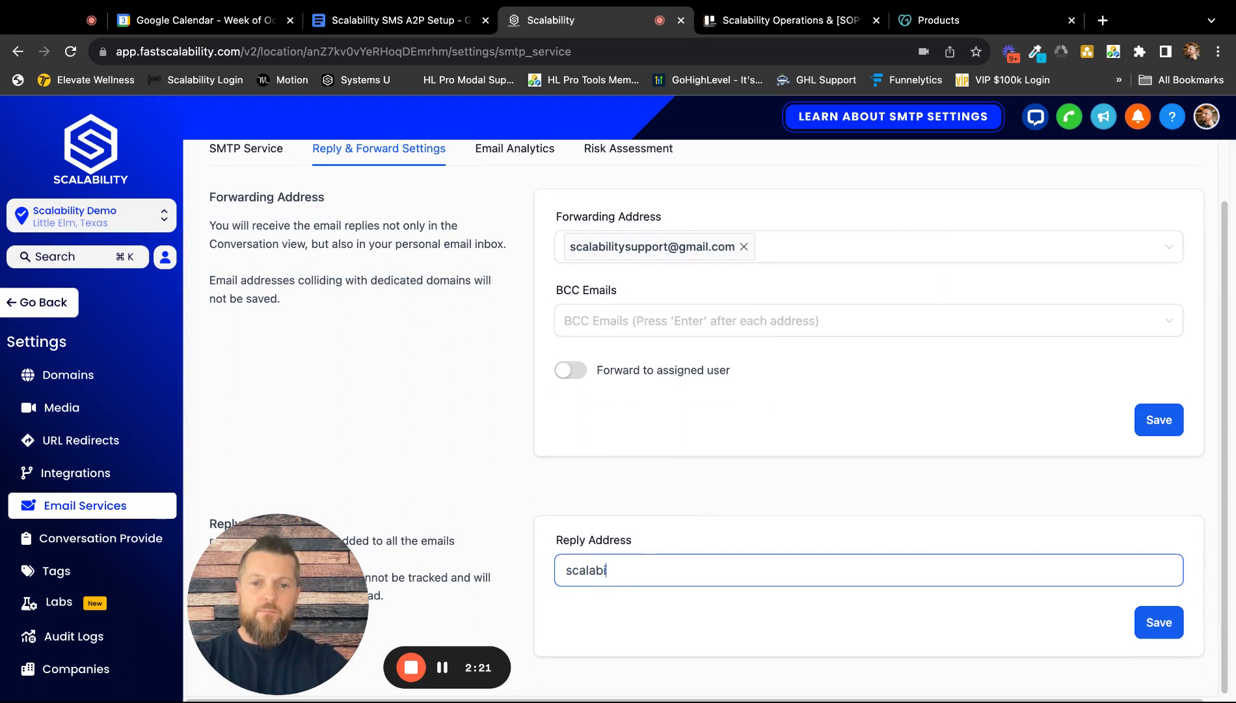
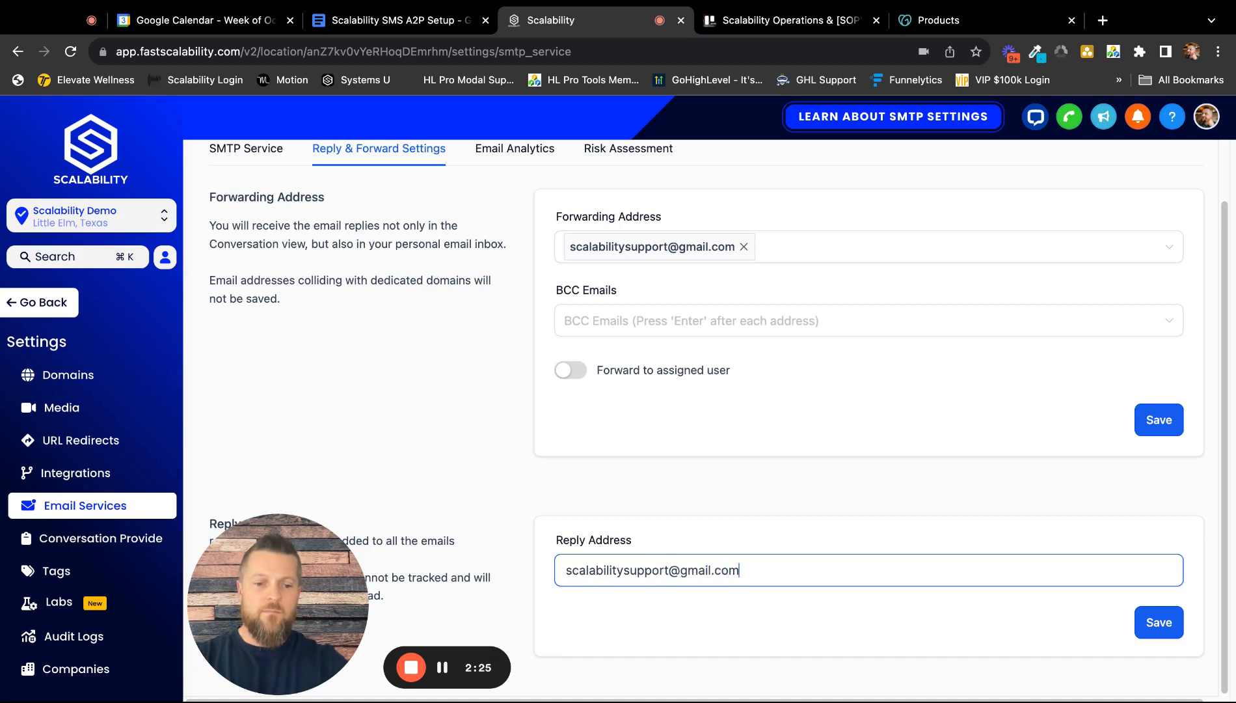
pyautogui.click(1161, 623)
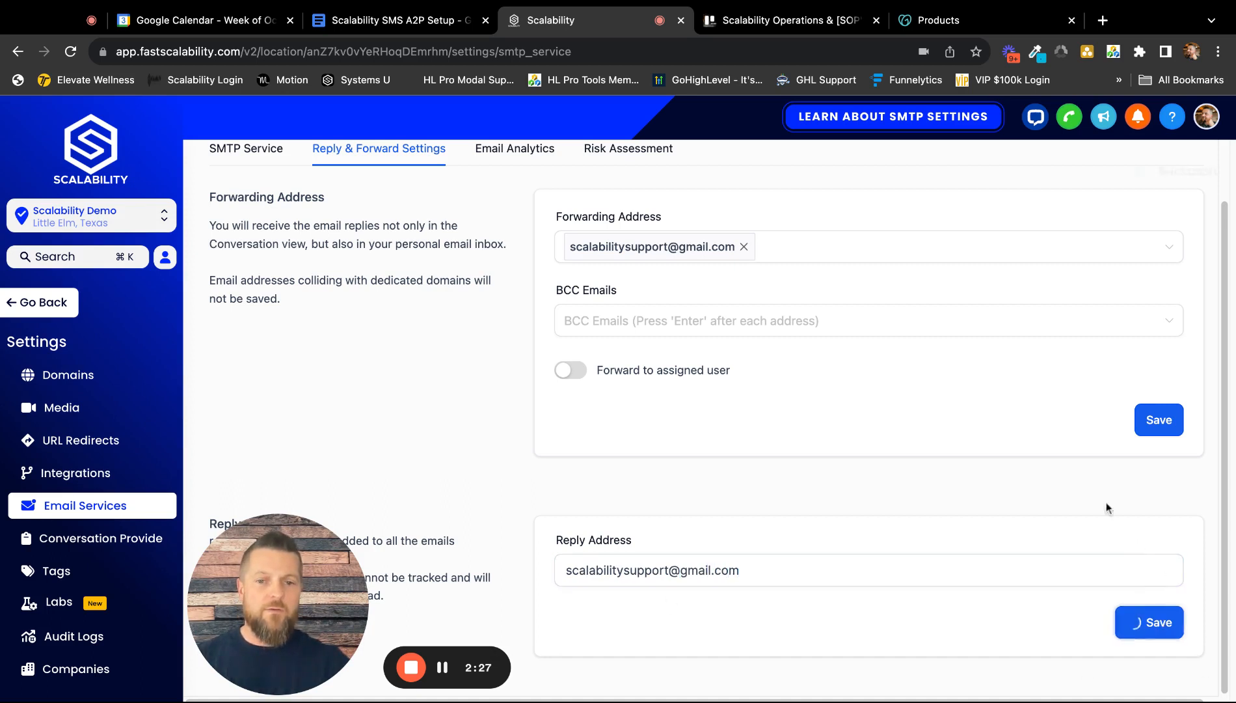
# Step: Remove the saved forwarding address and save the empty forwarding settings
pyautogui.scroll(2, 1042, 462)
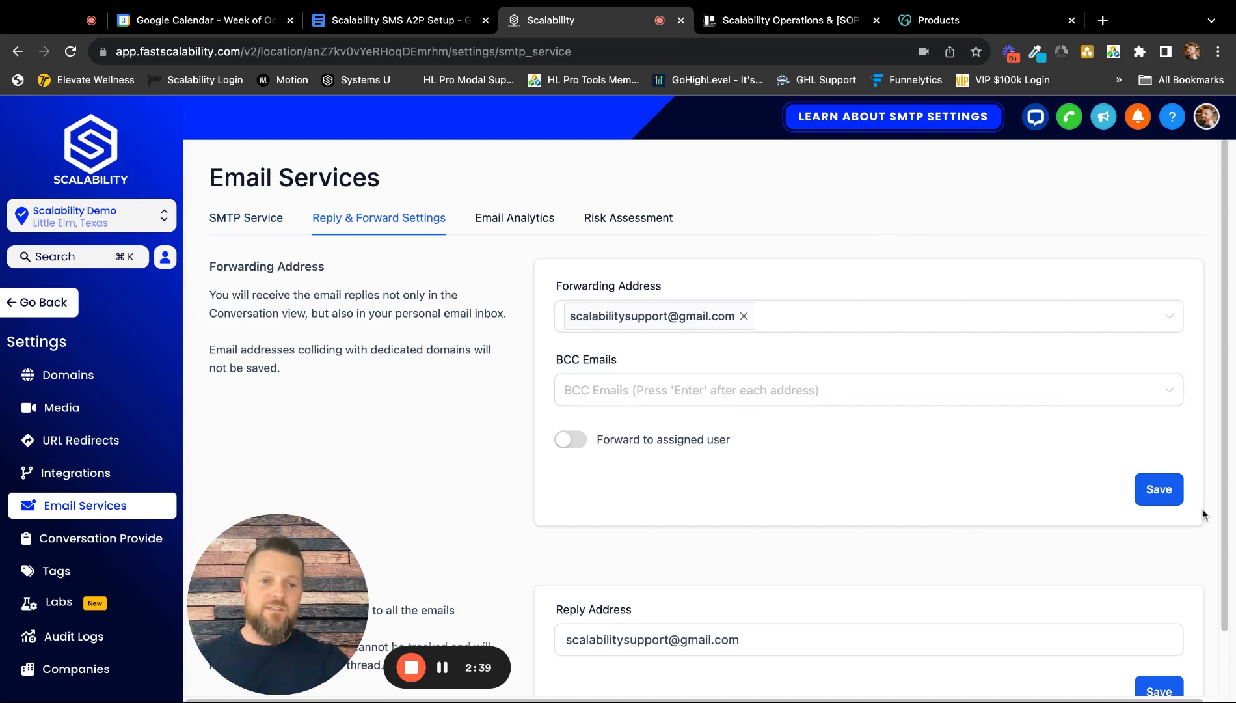
pyautogui.click(744, 316)
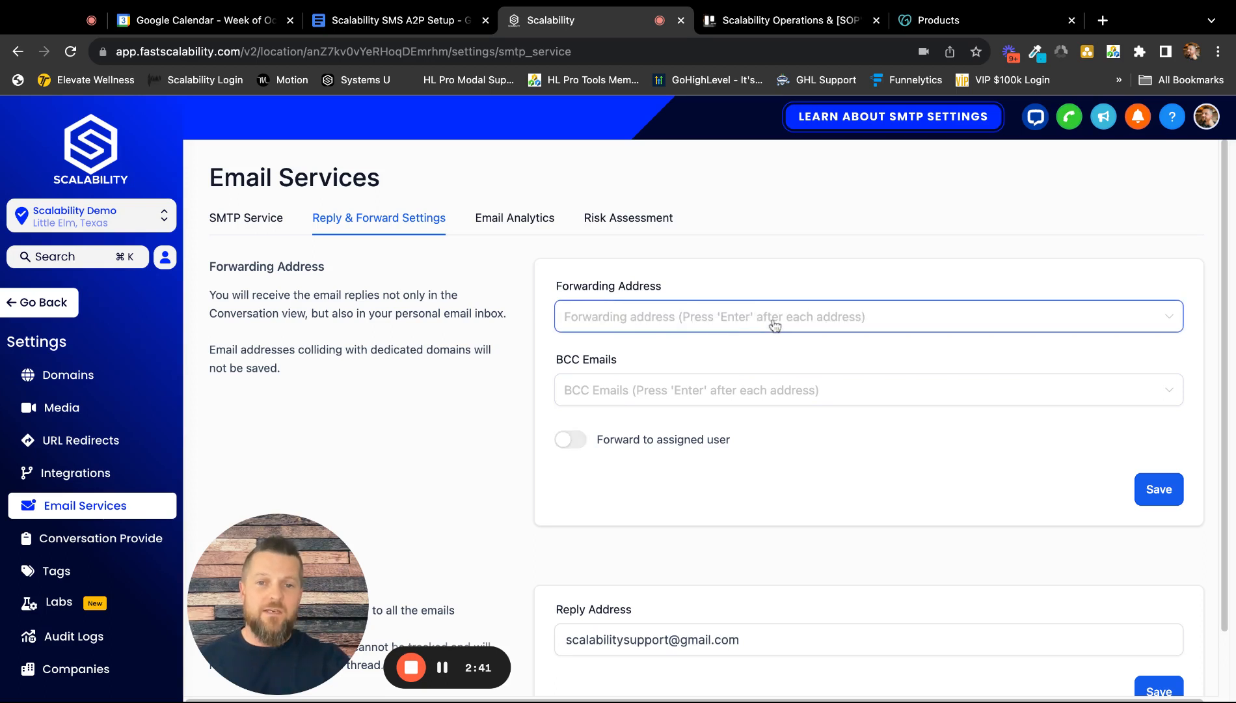
pyautogui.click(1162, 489)
# Step: Clear the reply address, save it, and dismiss both confirmation messages
pyautogui.scroll(-2, 998, 538)
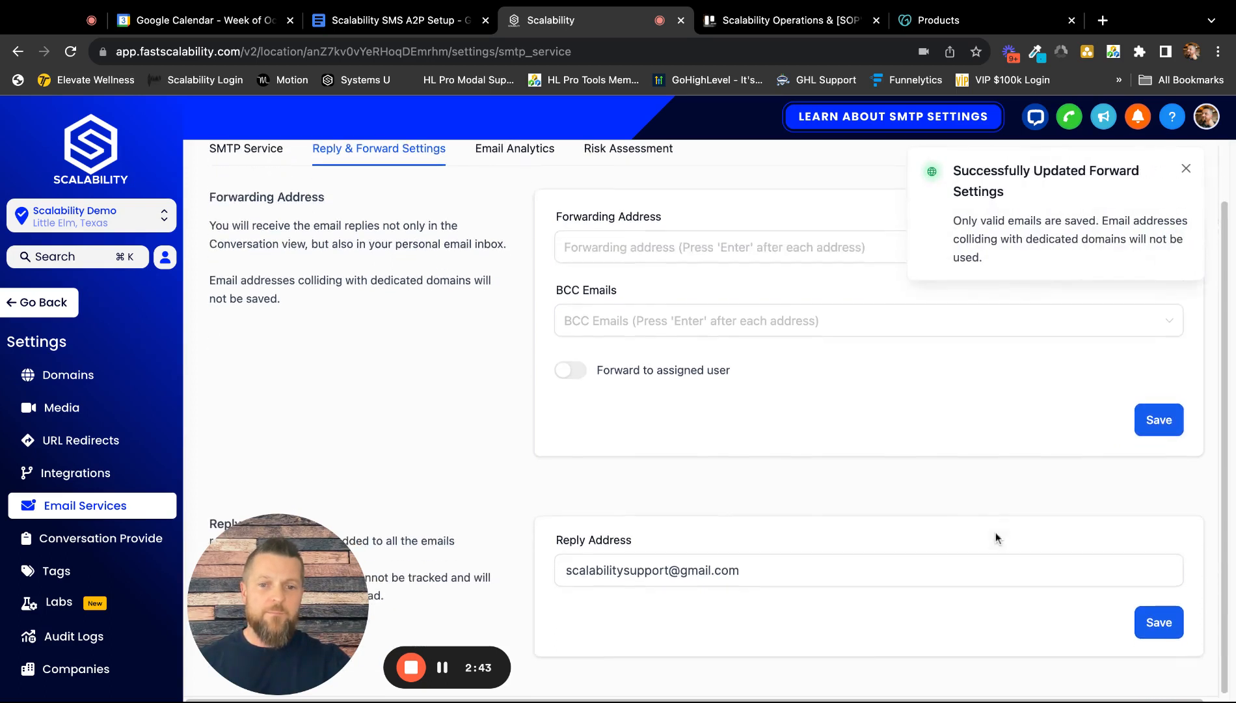
pyautogui.click(750, 571)
pyautogui.tripleClick(748, 571)
pyautogui.press('BackSpace')
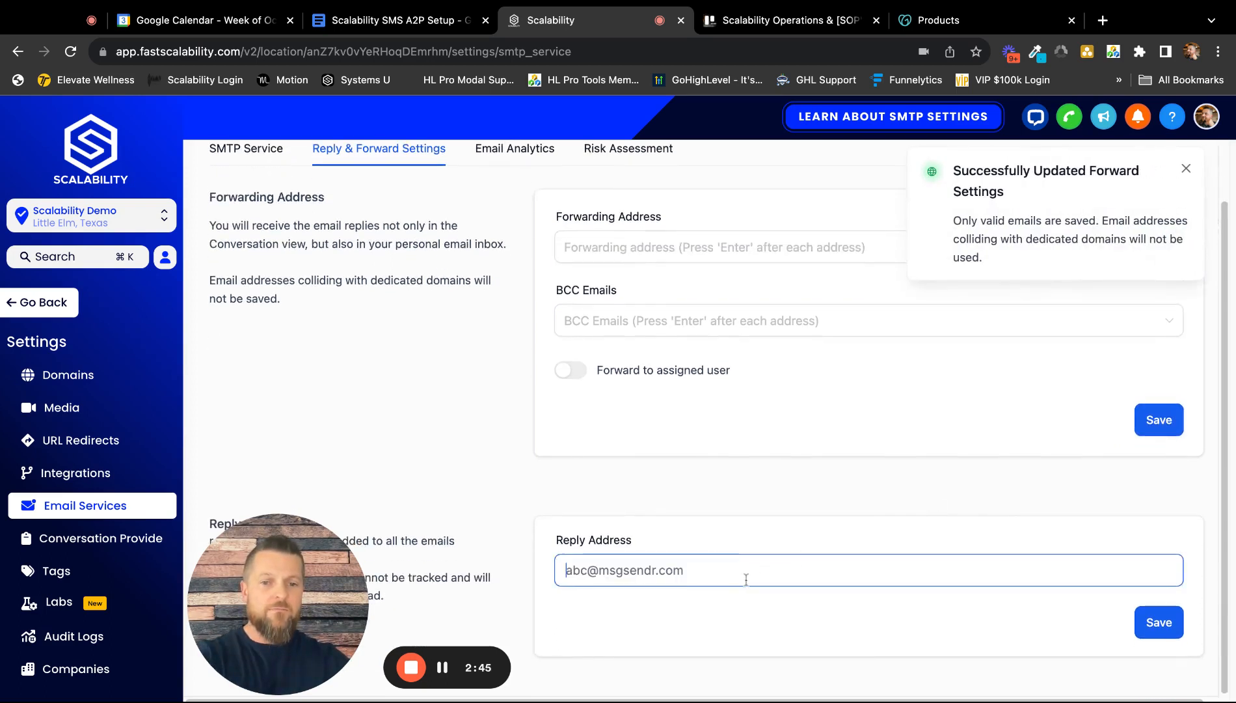
pyautogui.click(1160, 622)
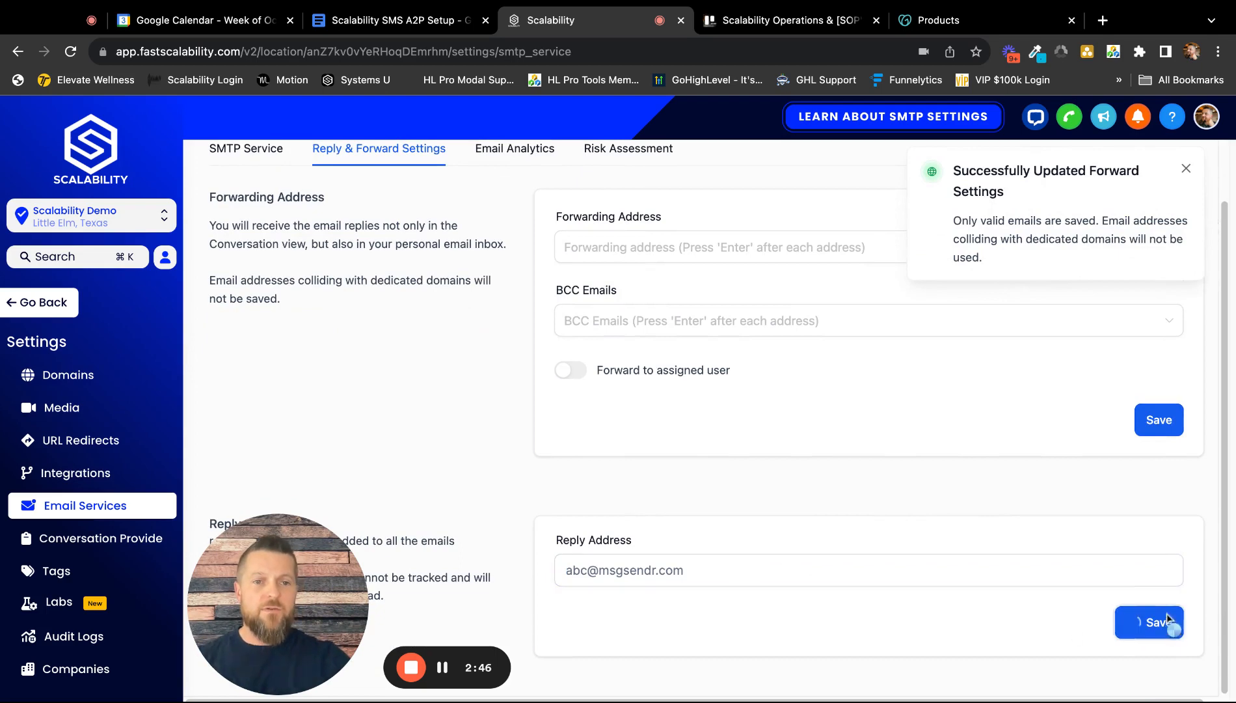
pyautogui.click(1187, 171)
pyautogui.click(1187, 171)
pyautogui.scroll(2, 365, 222)
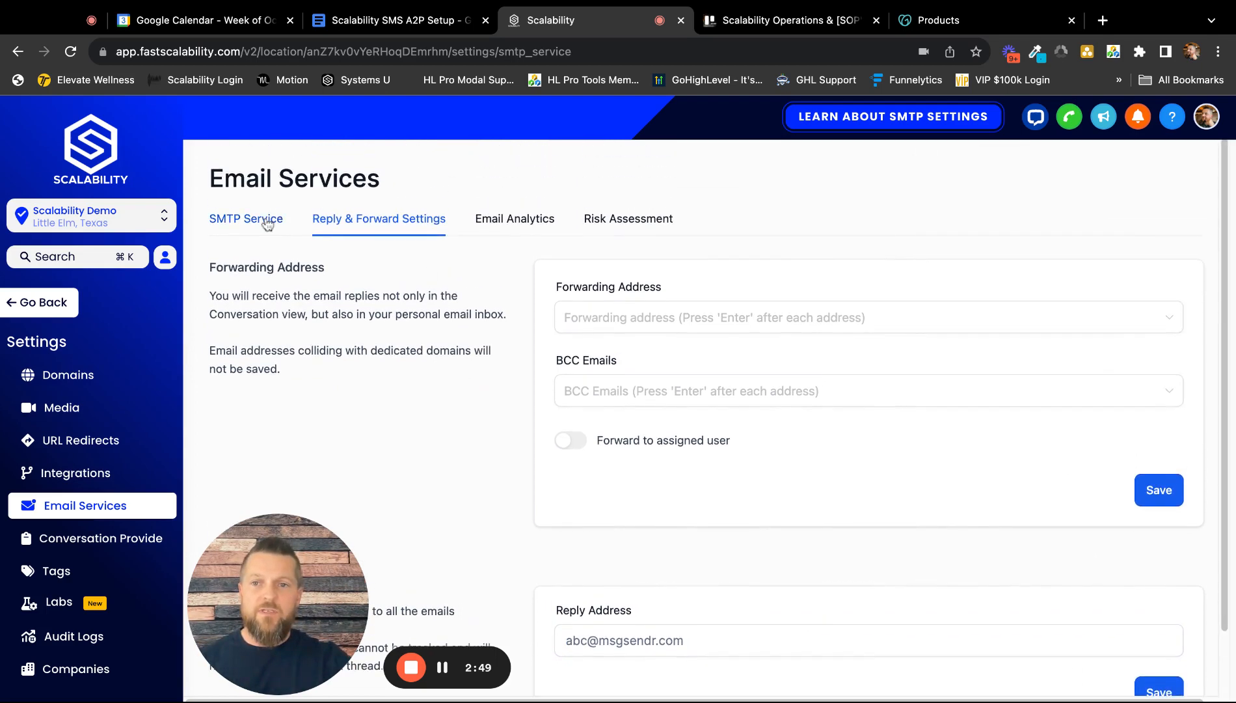
# Step: Start adding a dedicated sending domain and enter the subdomain mg.scalabilitysupport.com
pyautogui.click(267, 222)
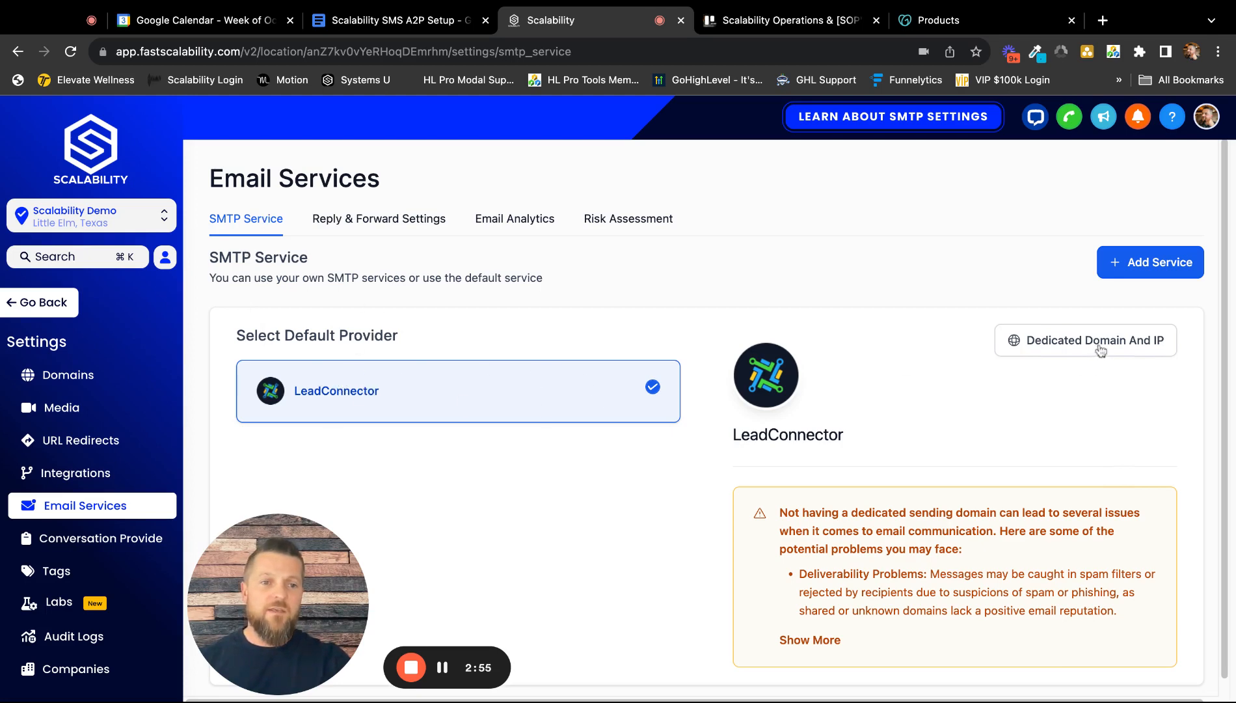
pyautogui.click(1074, 342)
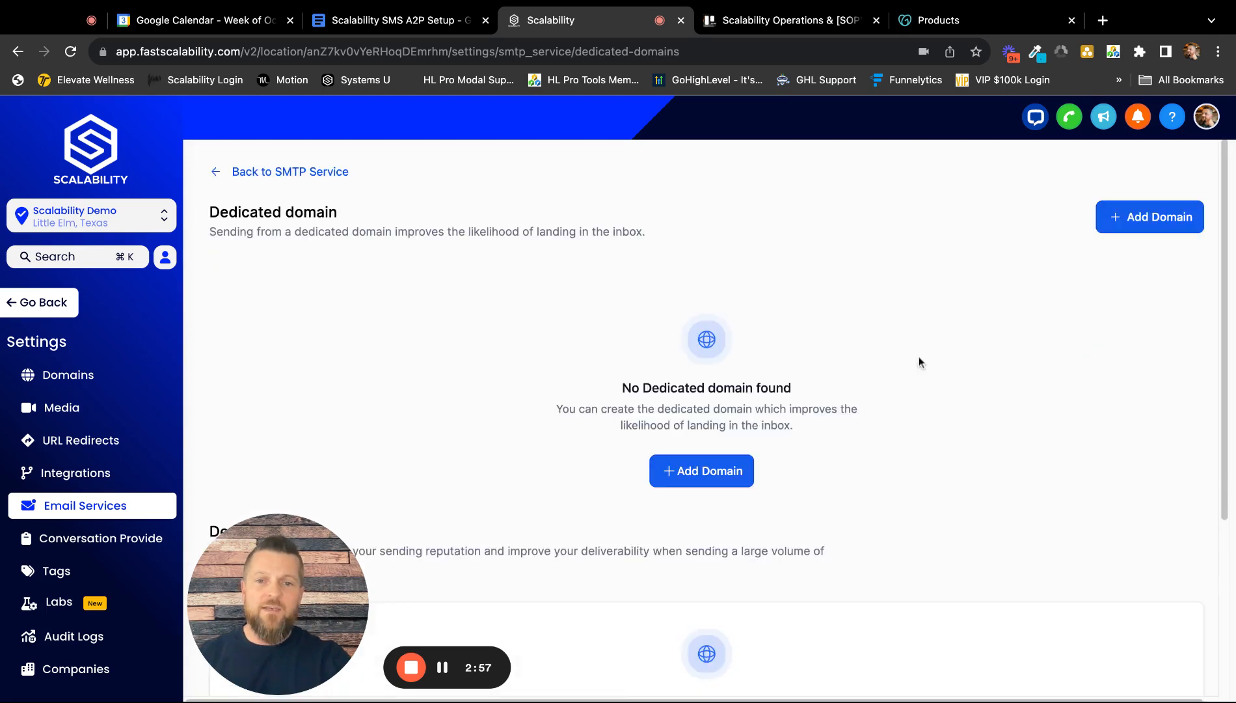
pyautogui.click(711, 471)
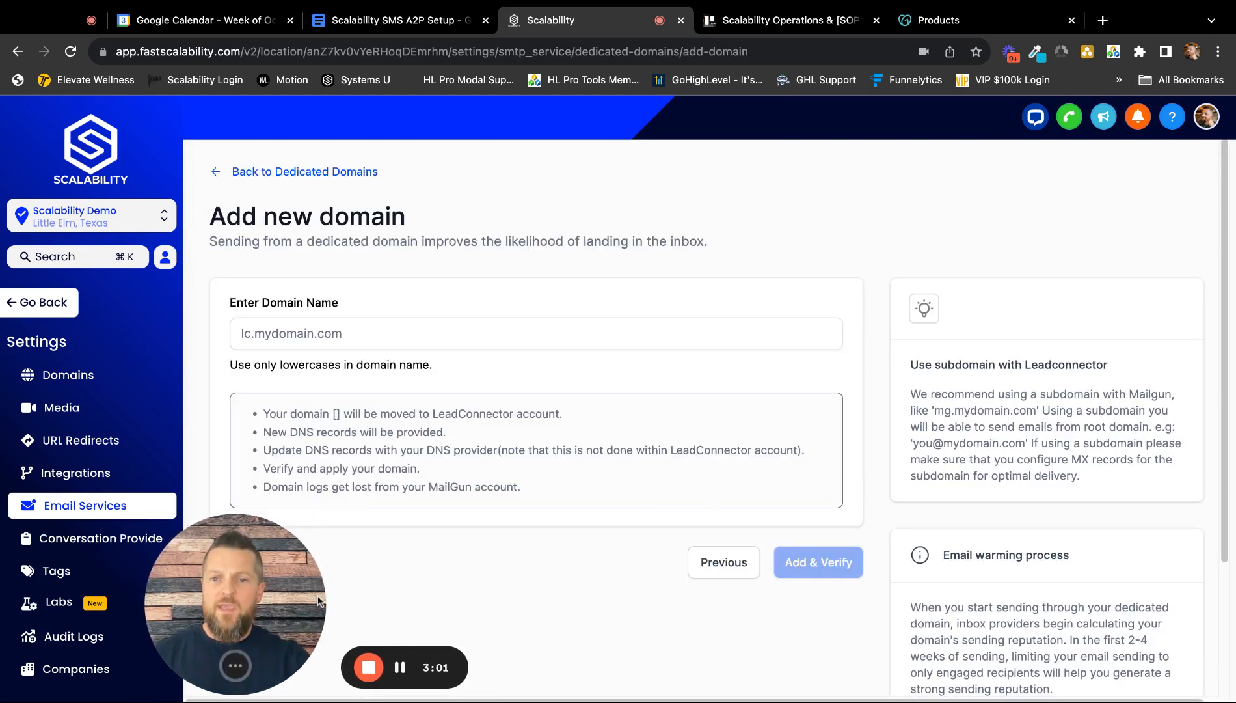
pyautogui.click(301, 324)
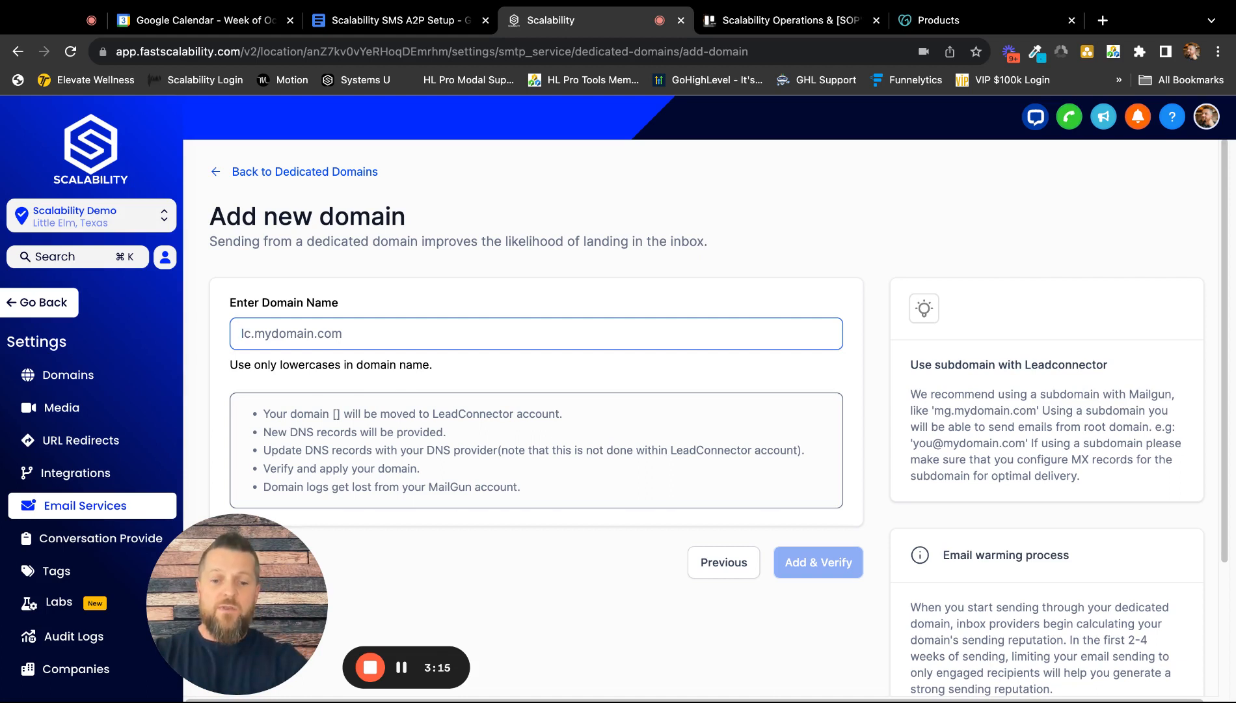
pyautogui.write('mg')
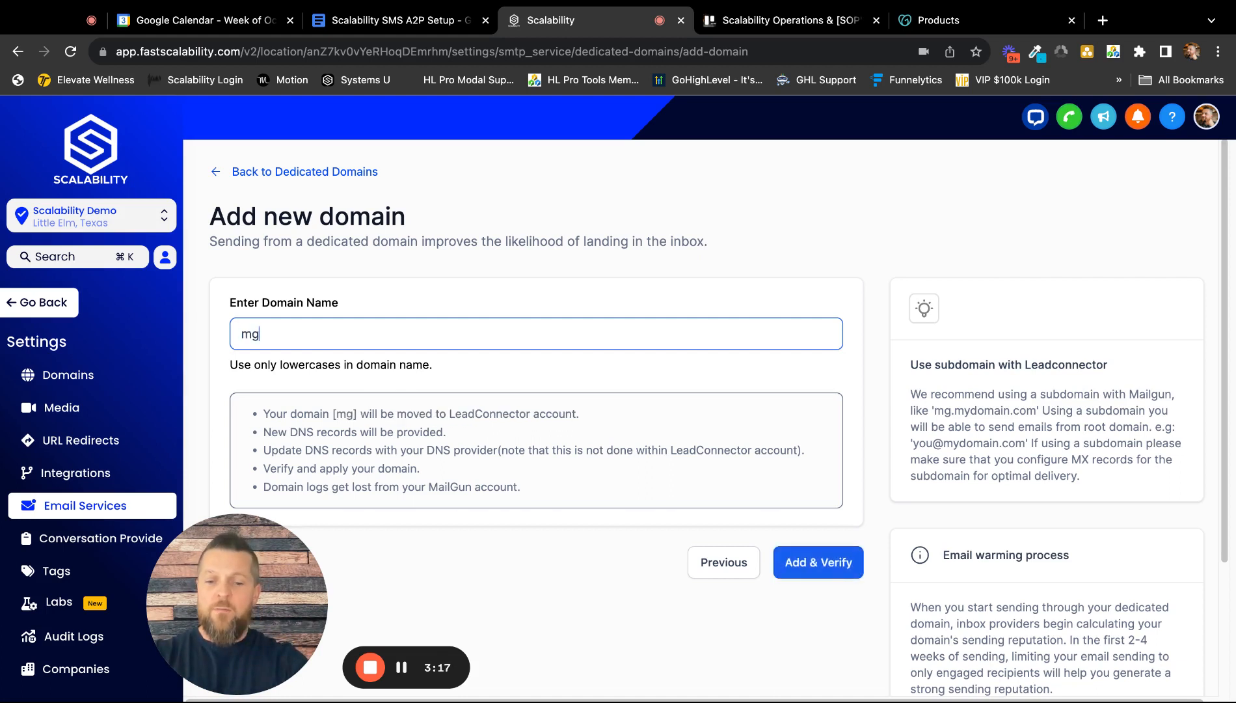
pyautogui.write('.')
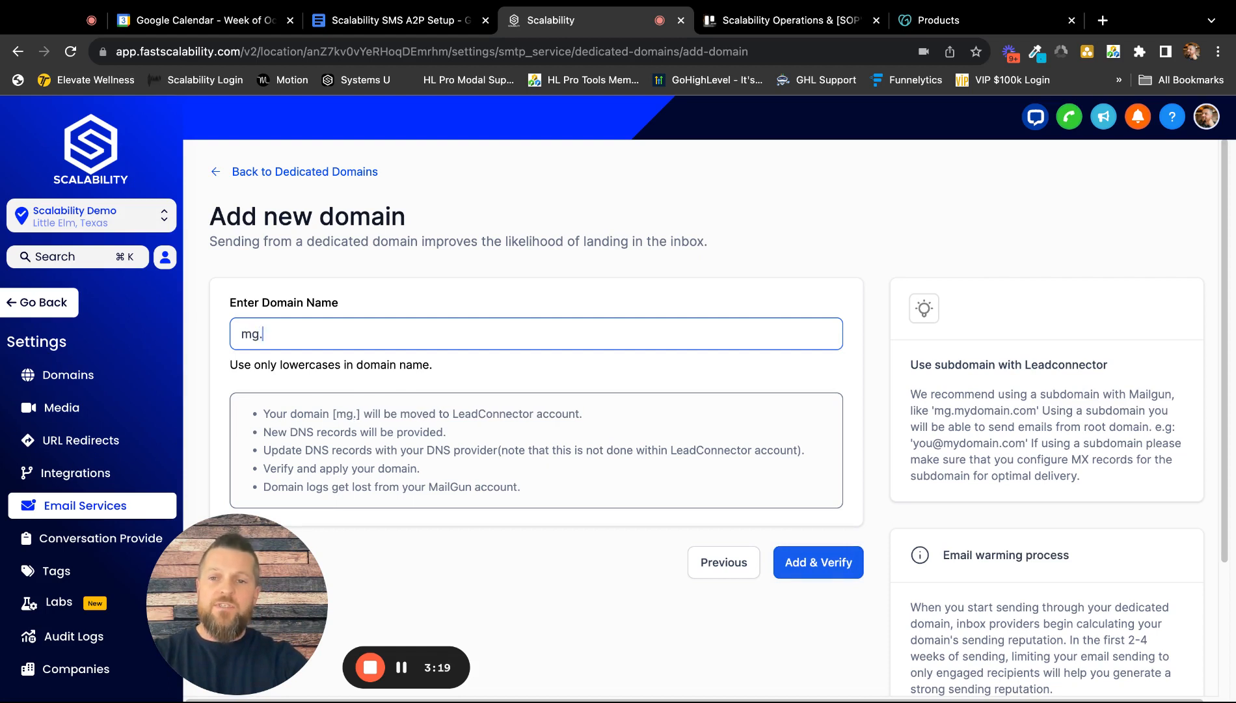
pyautogui.write('scalabi')
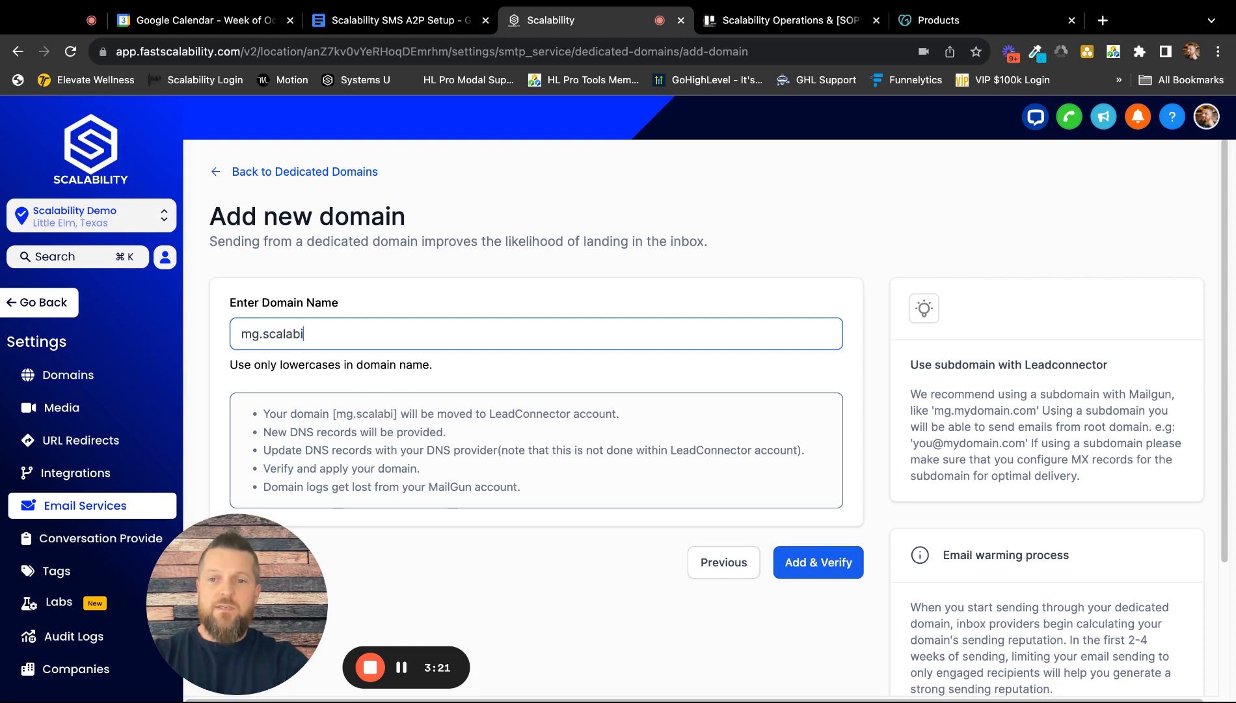
pyautogui.write('litys')
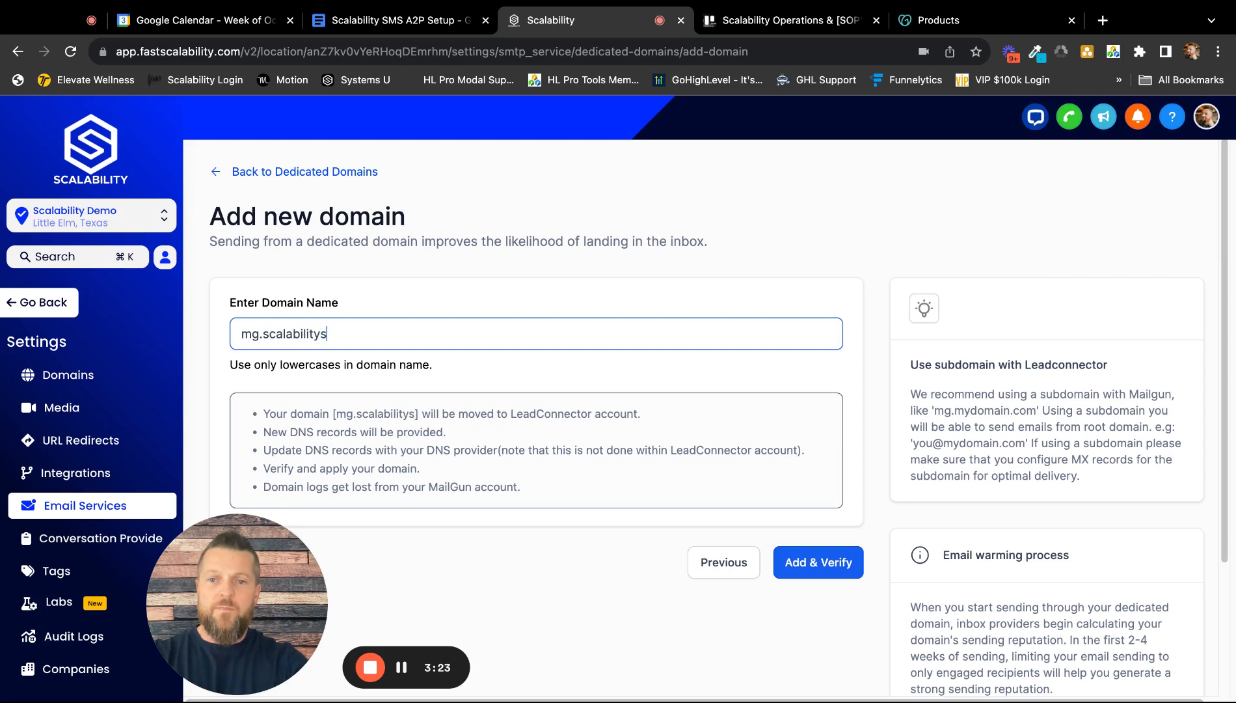
pyautogui.write('upport.com')
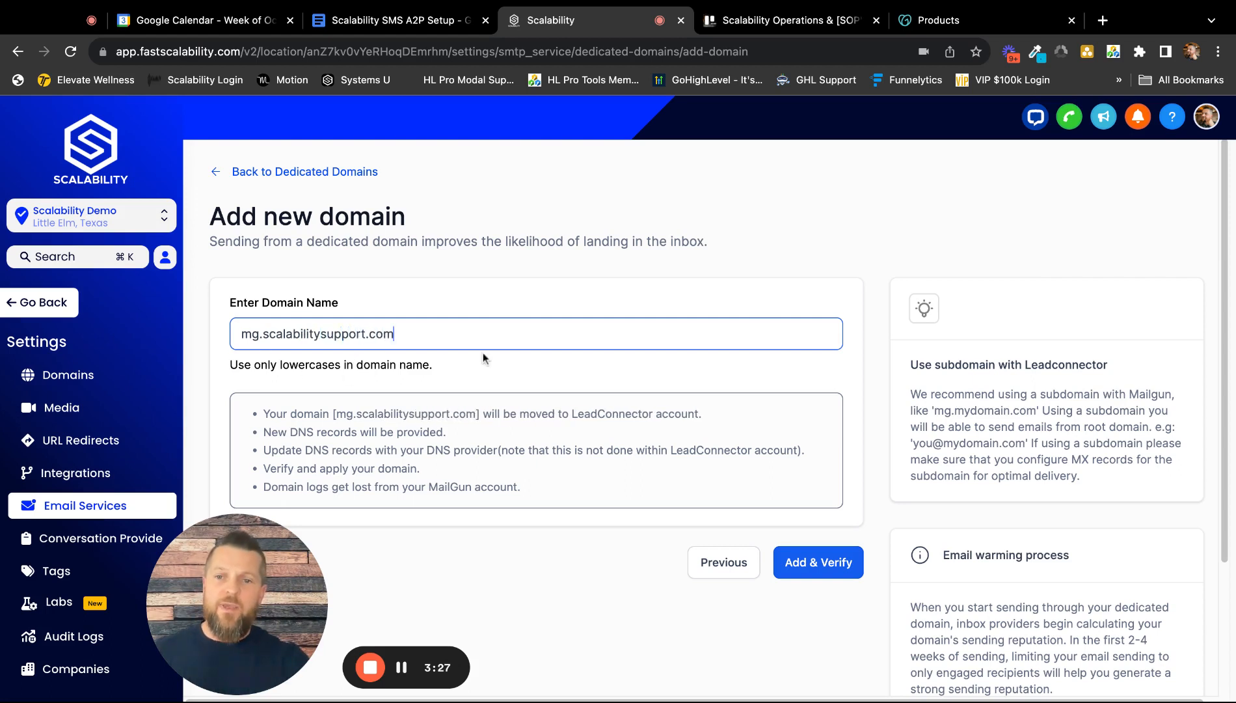
pyautogui.scroll(-1, 721, 403)
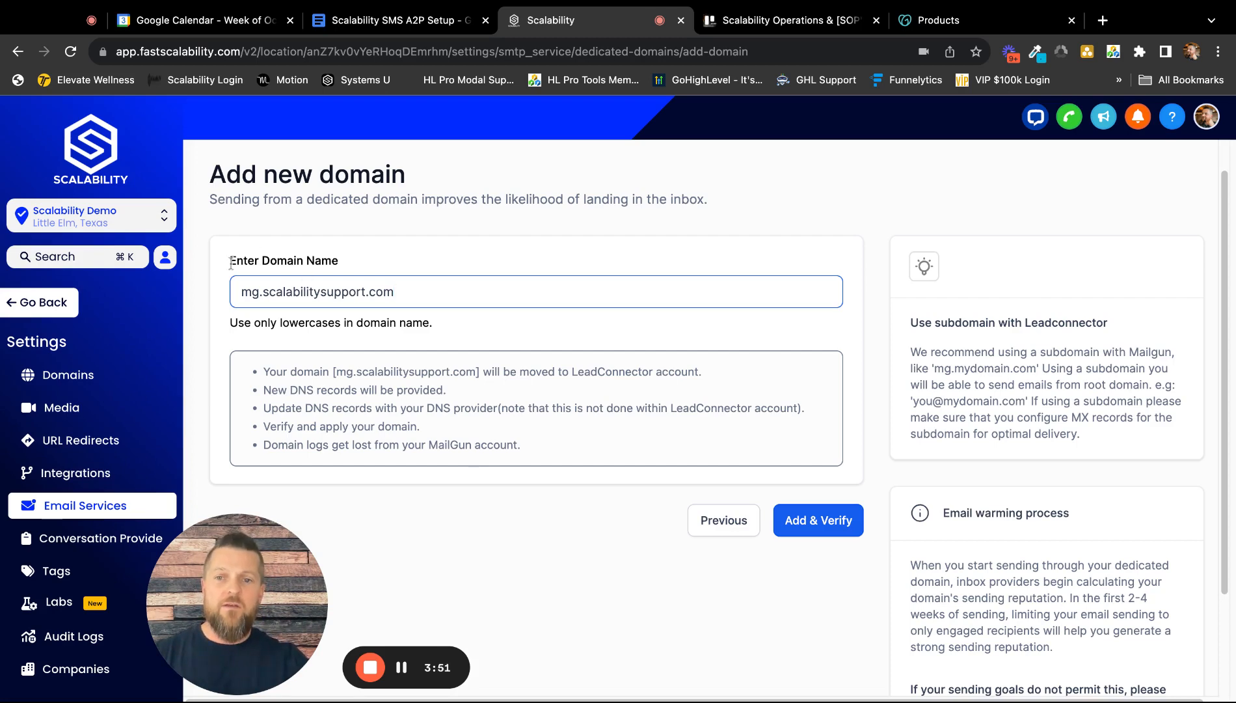
# Step: Submit mg.scalabilitysupport.com with Add & Verify
pyautogui.click(825, 522)
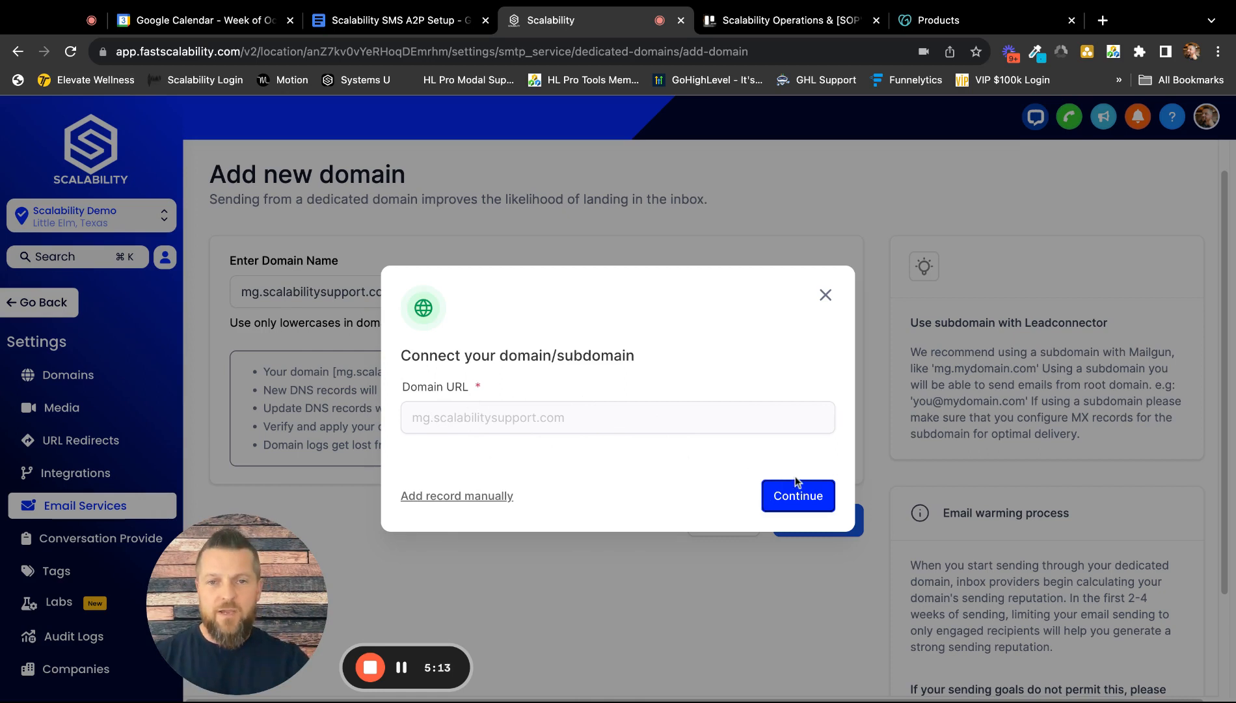
# Step: Show the DNS records for manual setup, then switch to GoDaddy's domain list
pyautogui.click(436, 497)
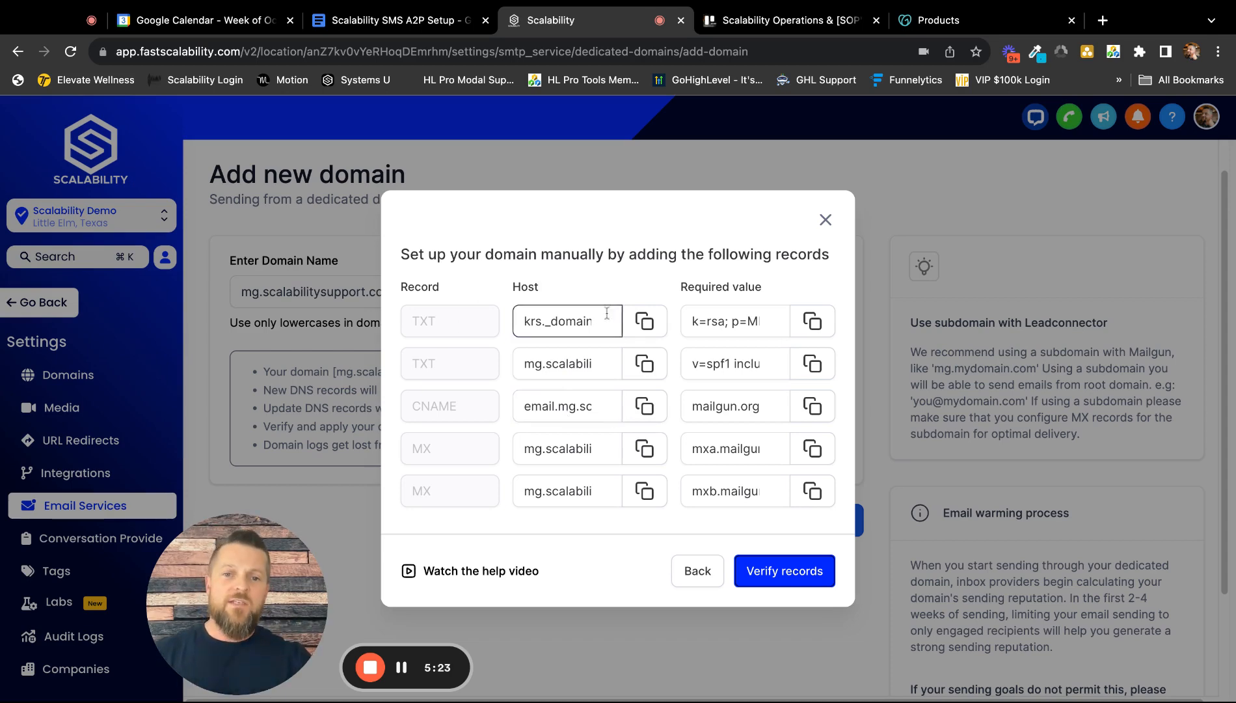
pyautogui.click(917, 24)
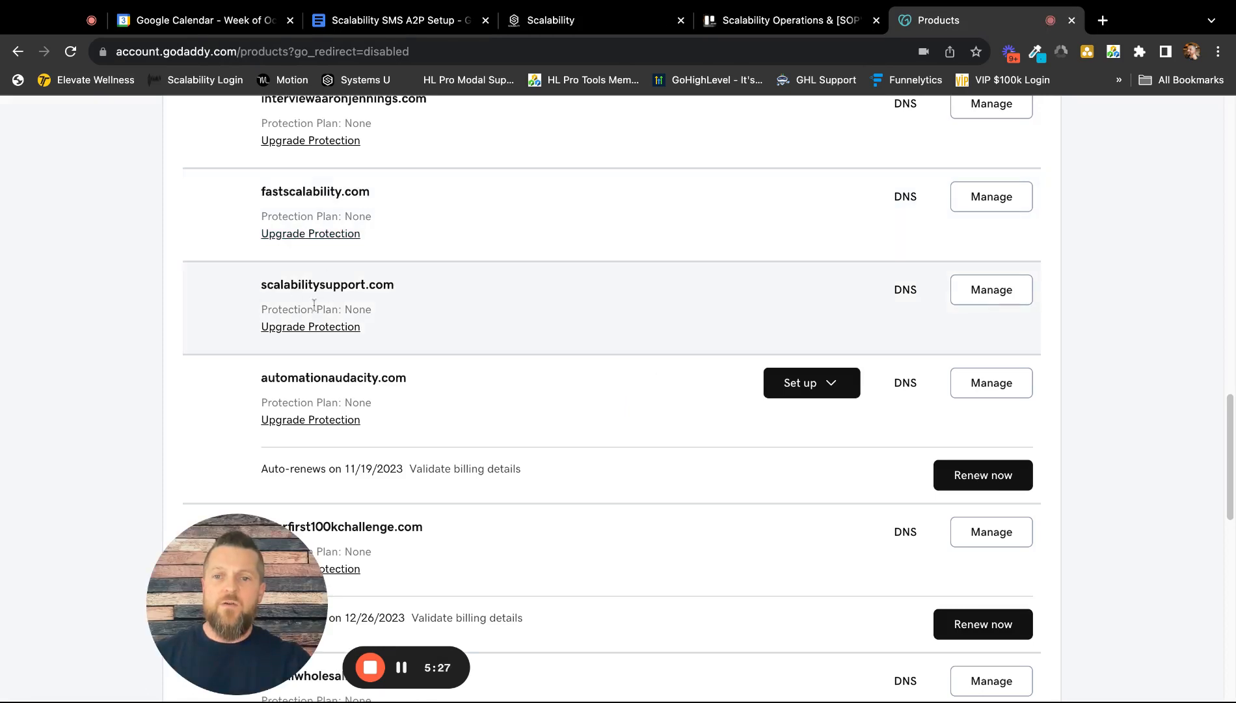
# Step: Start a new DNS record for scalabilitysupport.com in GoDaddy, then return to Scalability's records
pyautogui.click(911, 295)
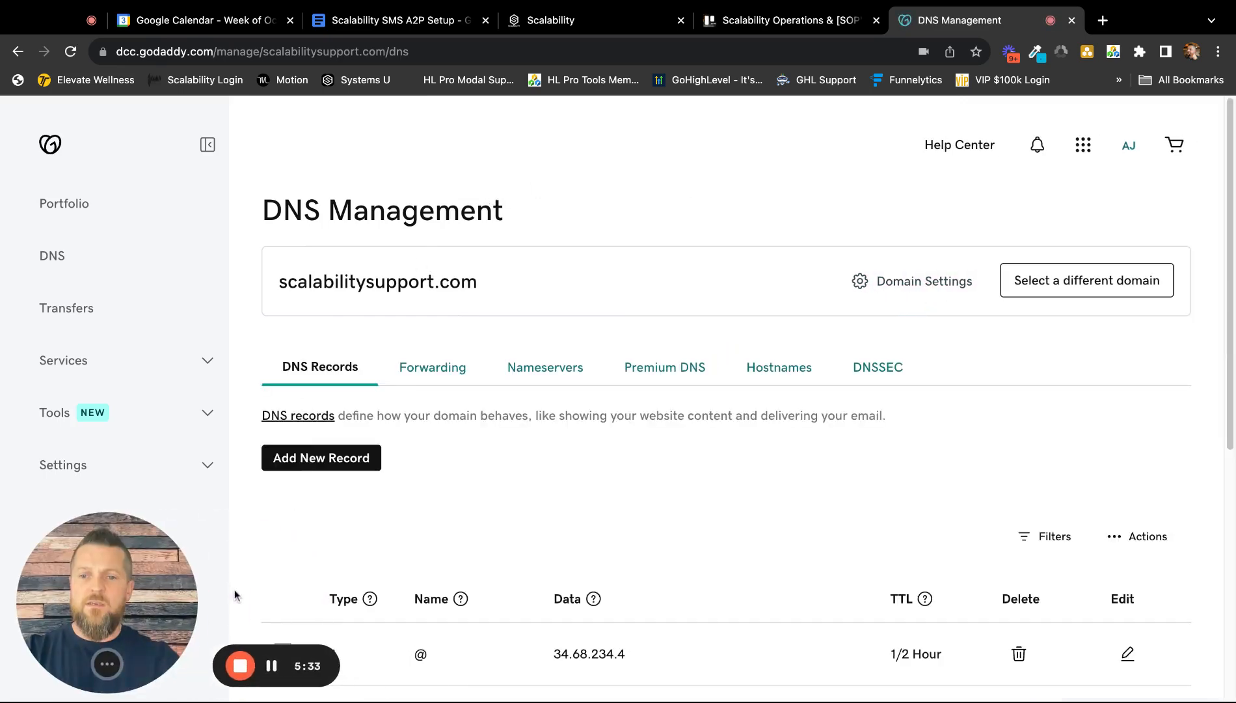
pyautogui.scroll(-6, 564, 282)
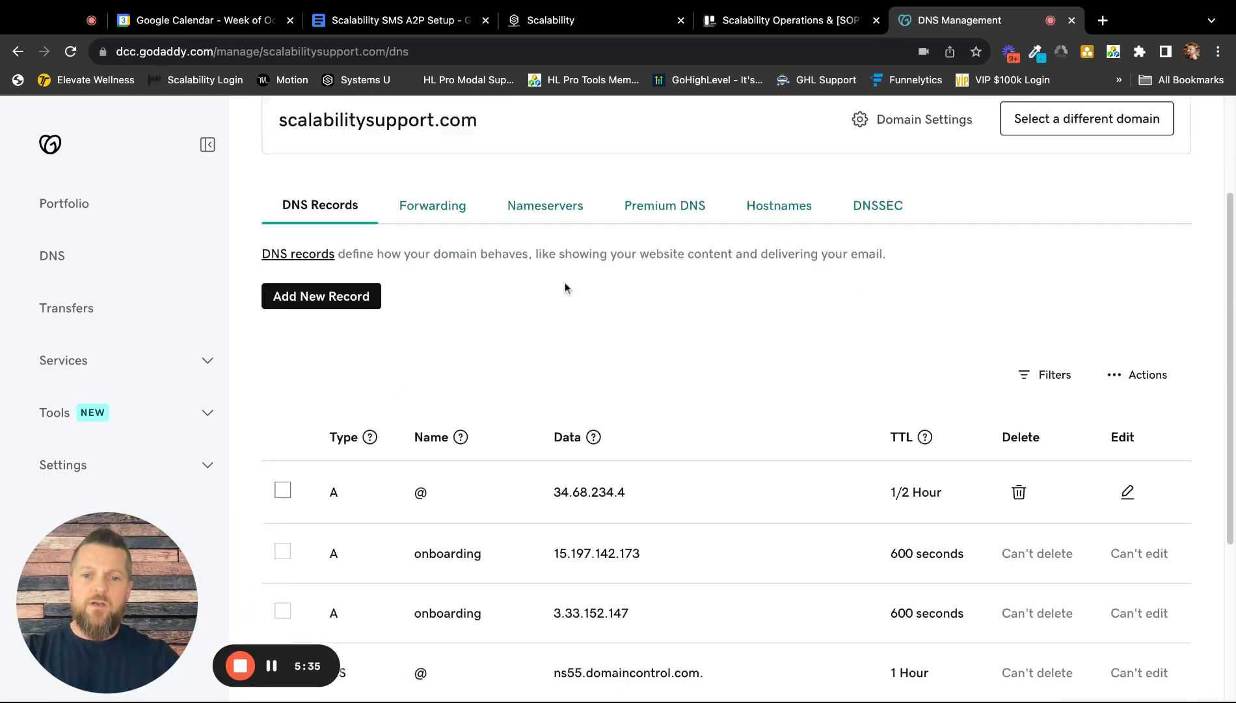
pyautogui.scroll(5, 556, 456)
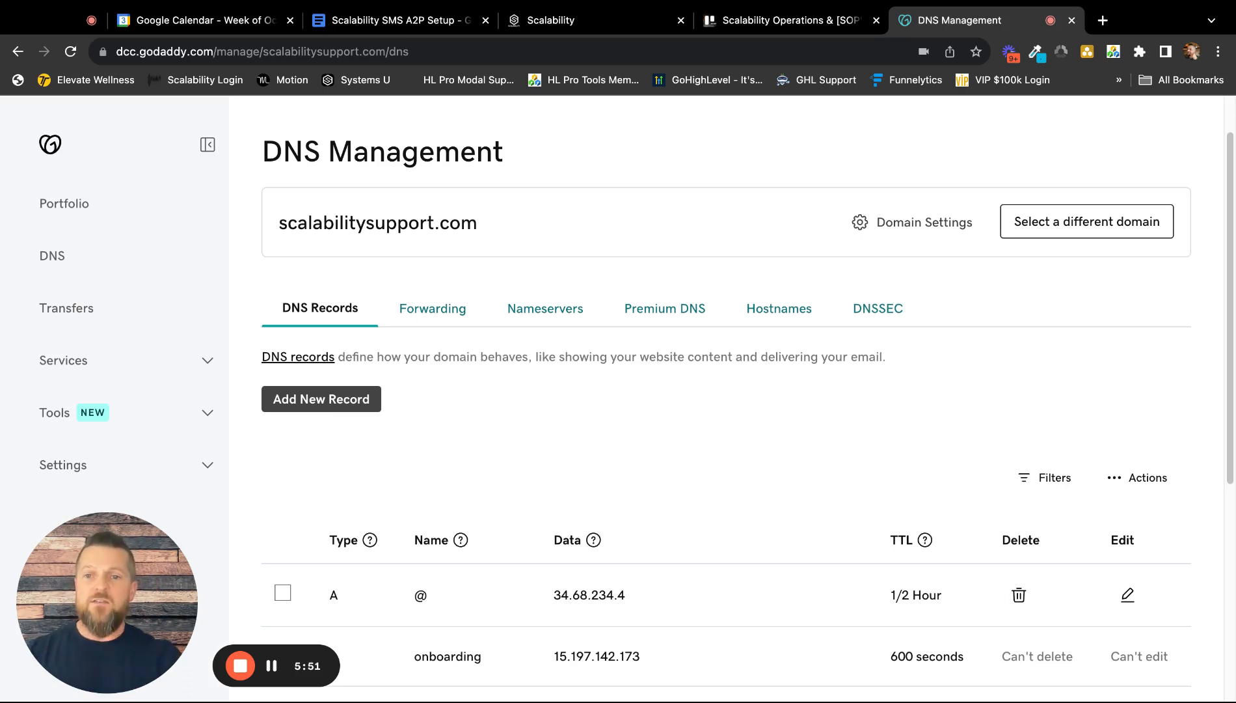
pyautogui.click(335, 400)
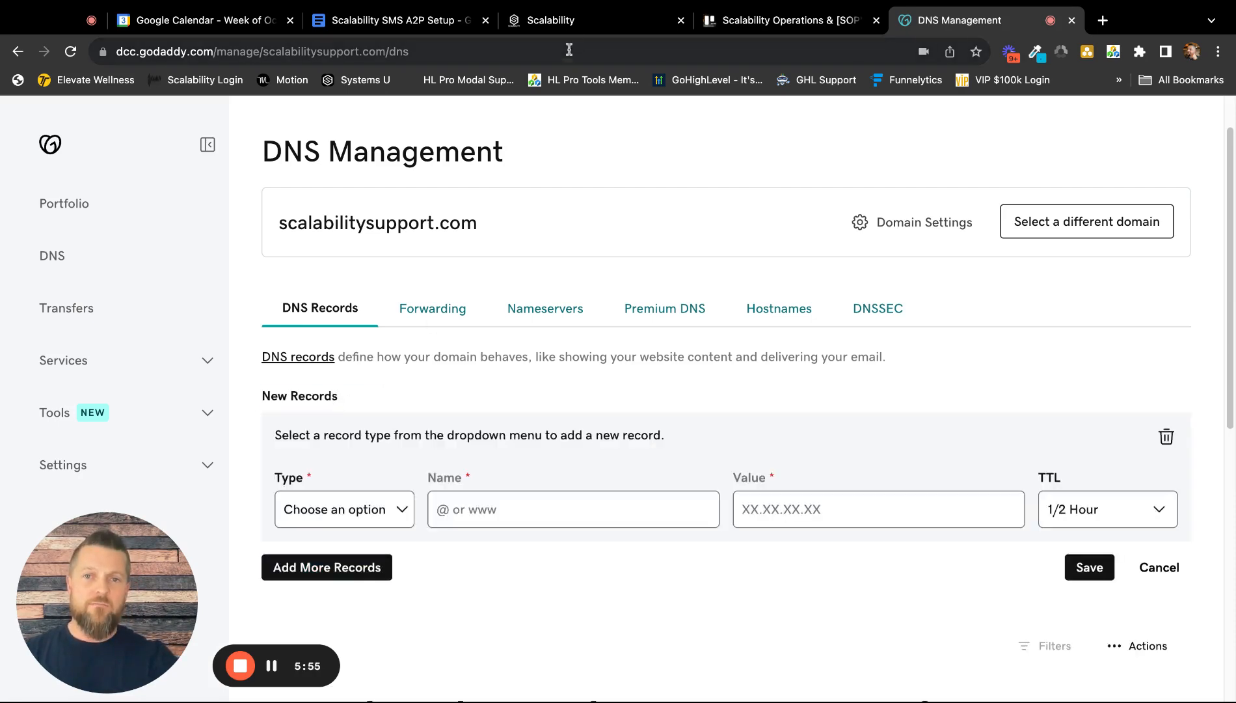
pyautogui.click(566, 22)
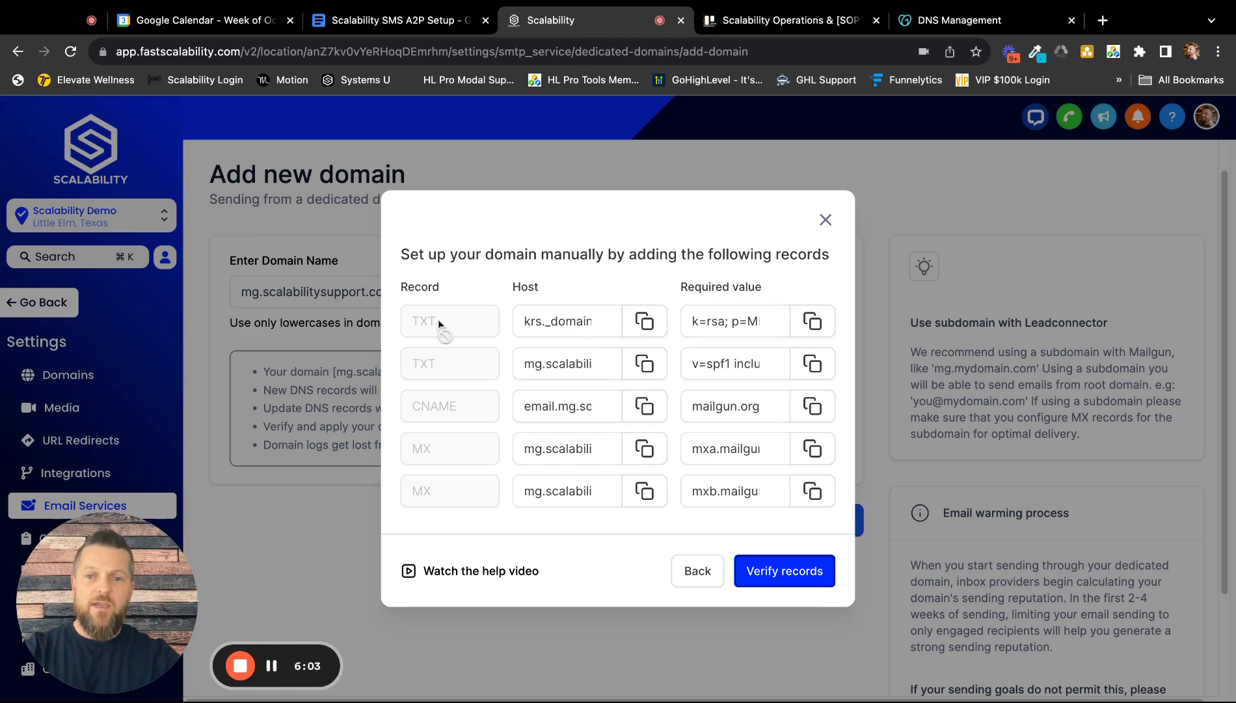
# Step: Copy the first TXT record's host and return to GoDaddy DNS Management
pyautogui.click(644, 322)
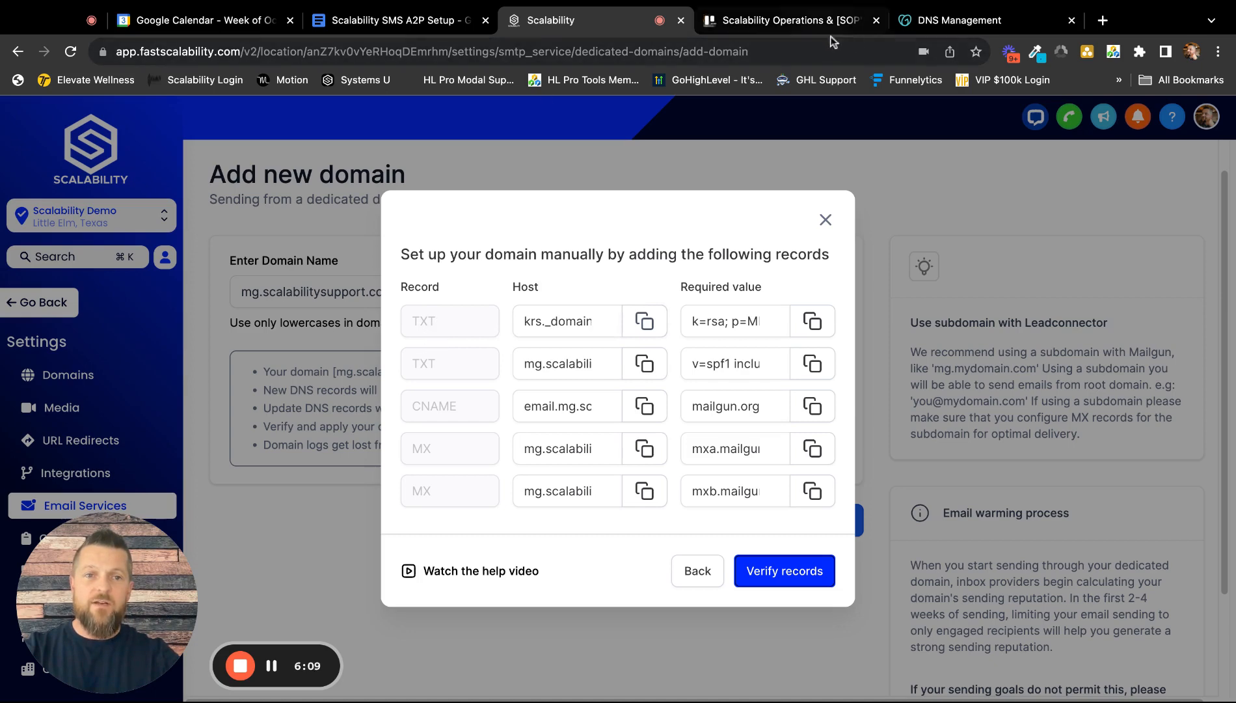
pyautogui.click(937, 20)
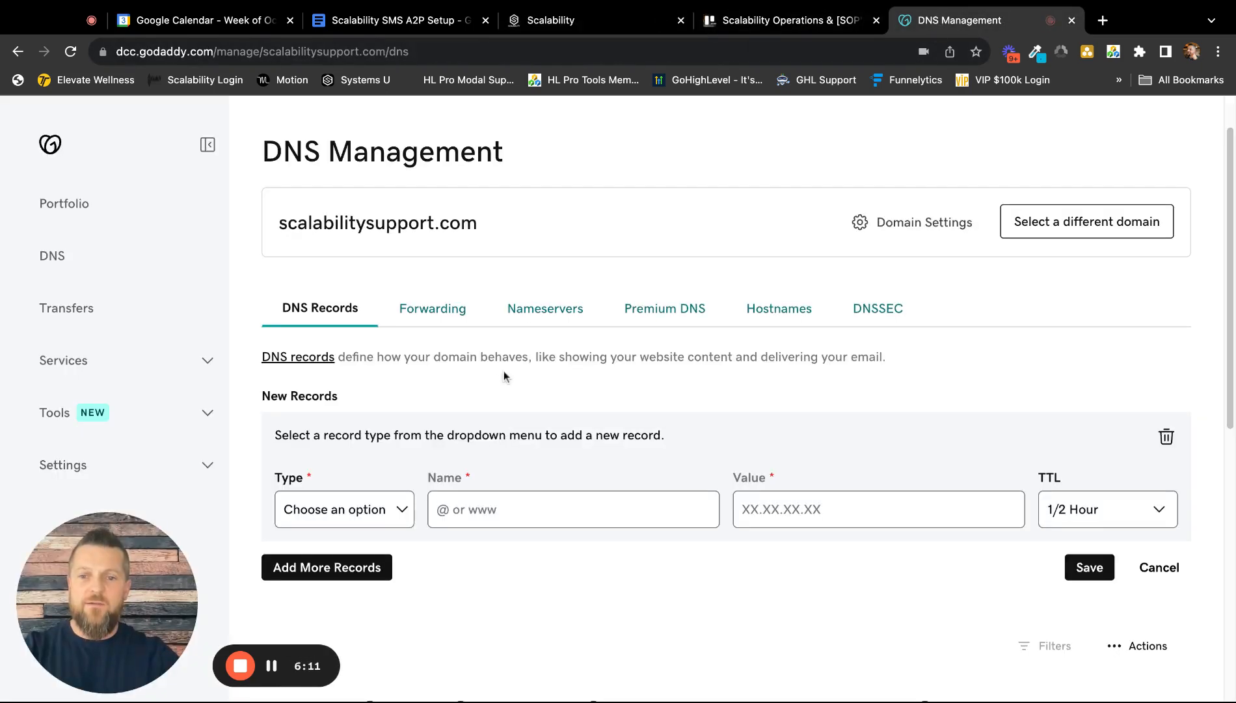
# Step: Make the new record a TXT record named krs._domainkey.mg.scalabilitysupport.com
pyautogui.scroll(-4, 505, 373)
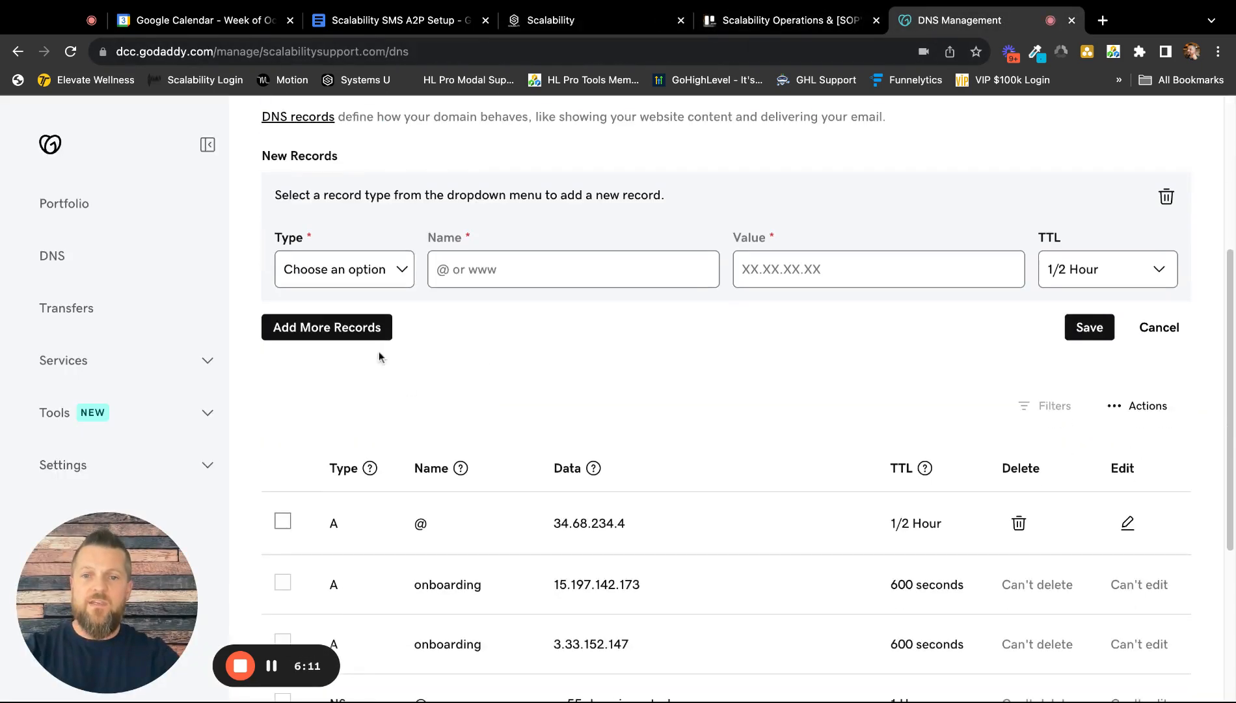
pyautogui.click(370, 279)
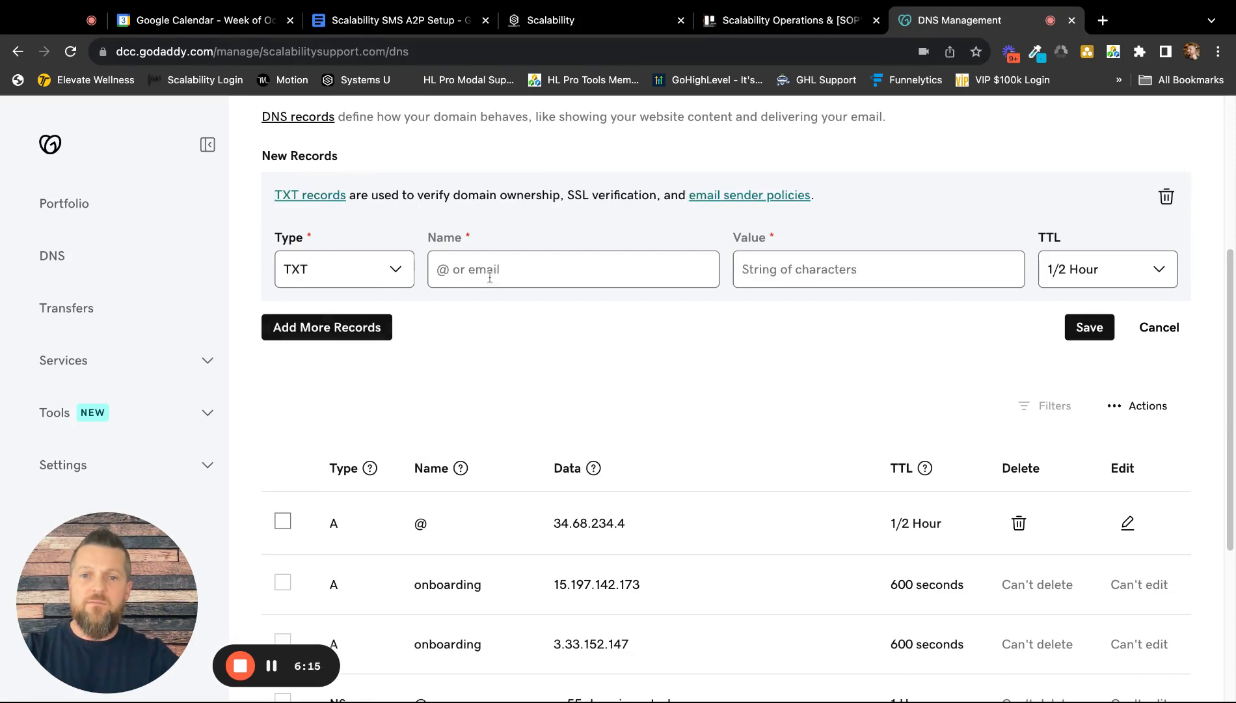
pyautogui.click(490, 268)
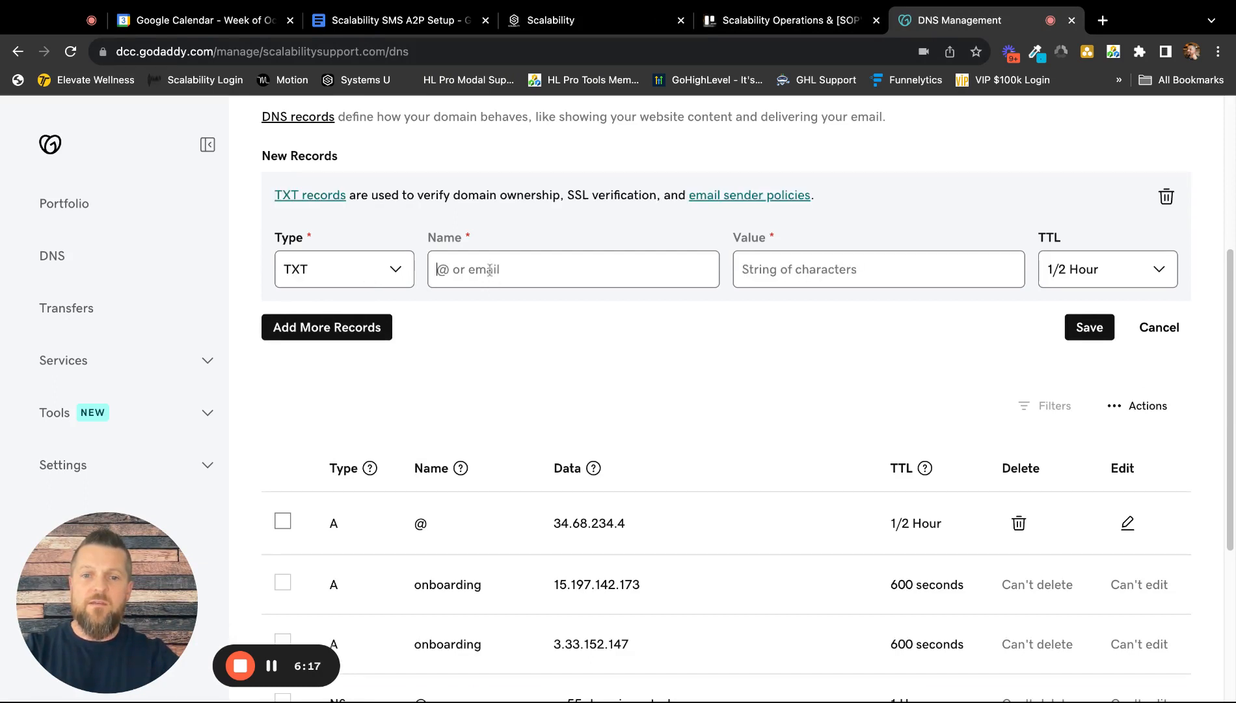
pyautogui.press('super+v')
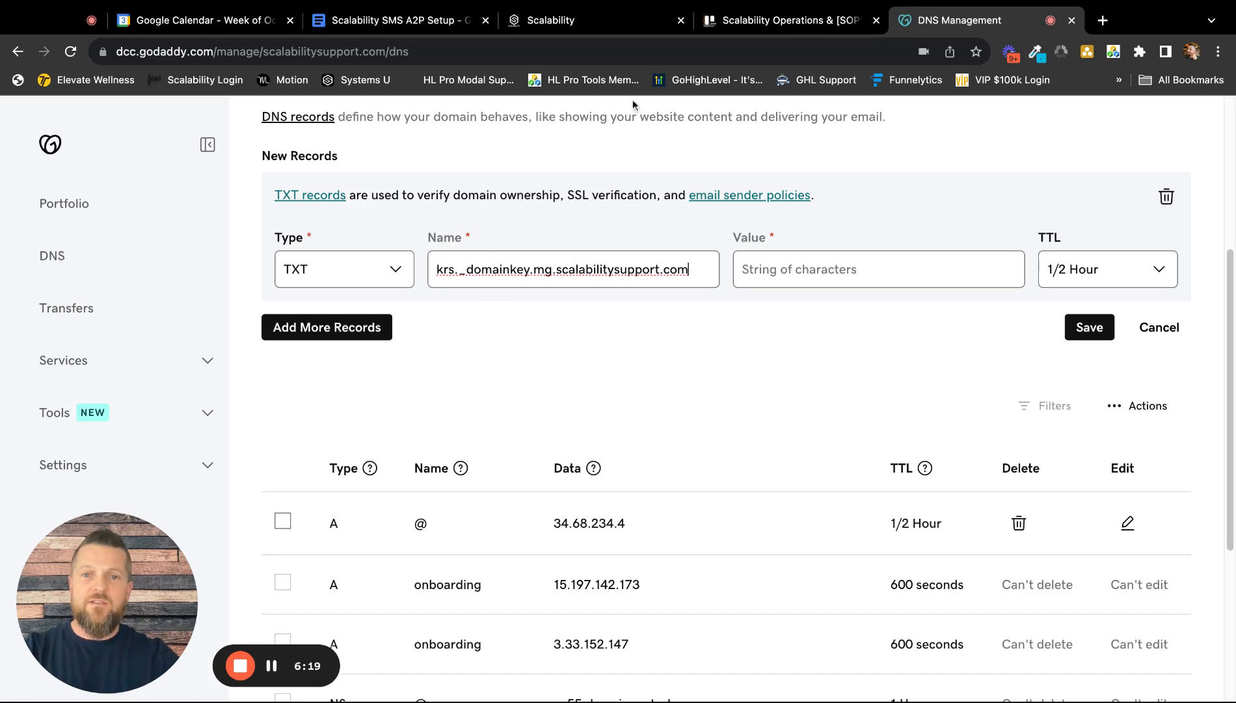
# Step: Copy the DKIM key from Scalability and paste it as the TXT record's value
pyautogui.click(585, 20)
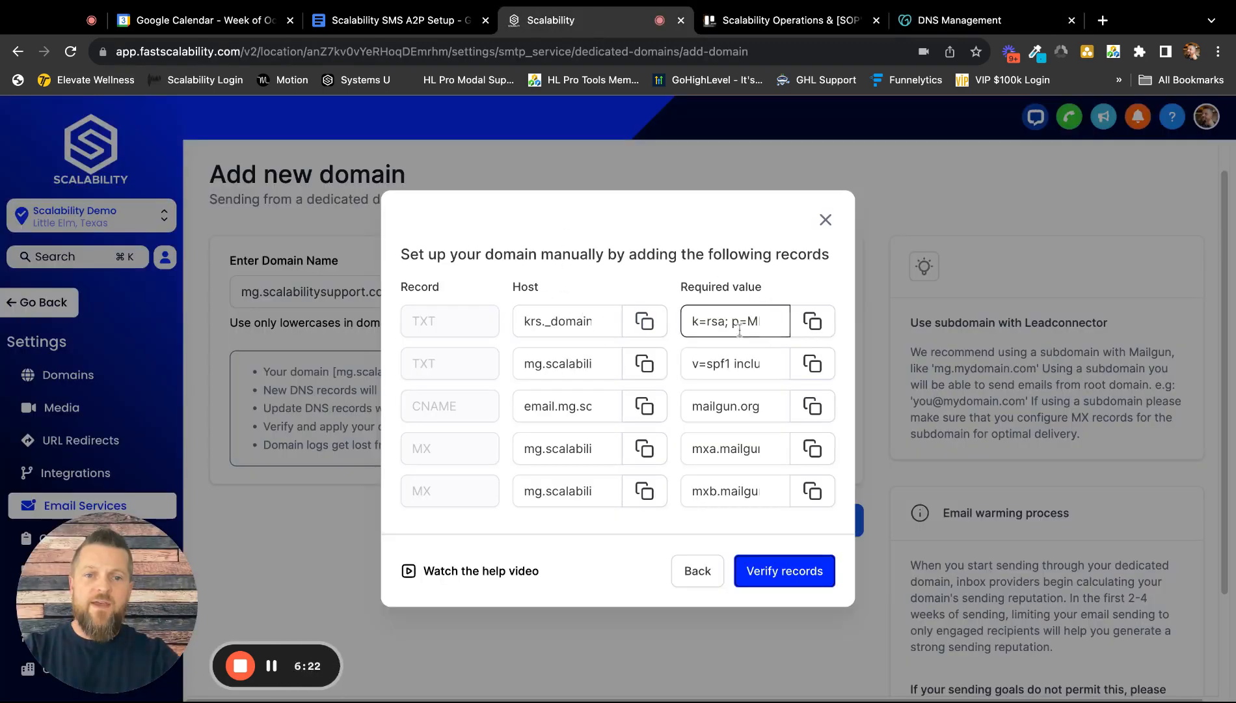
pyautogui.click(812, 321)
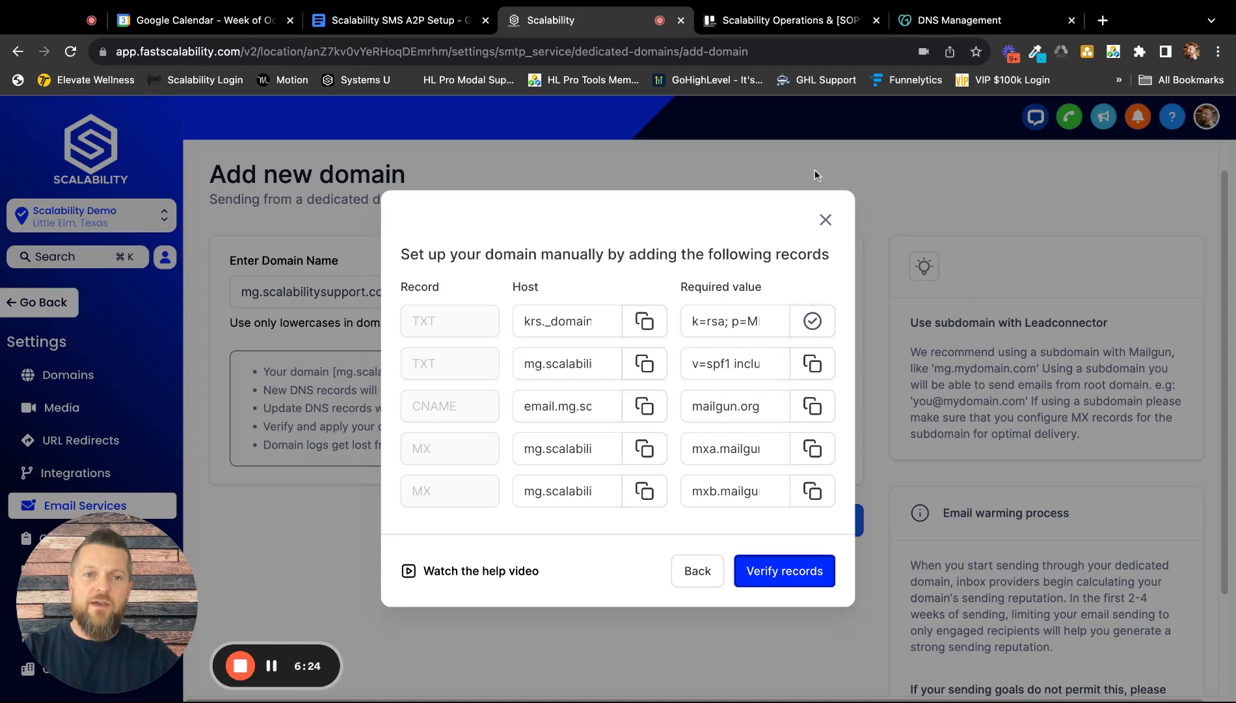
pyautogui.click(941, 20)
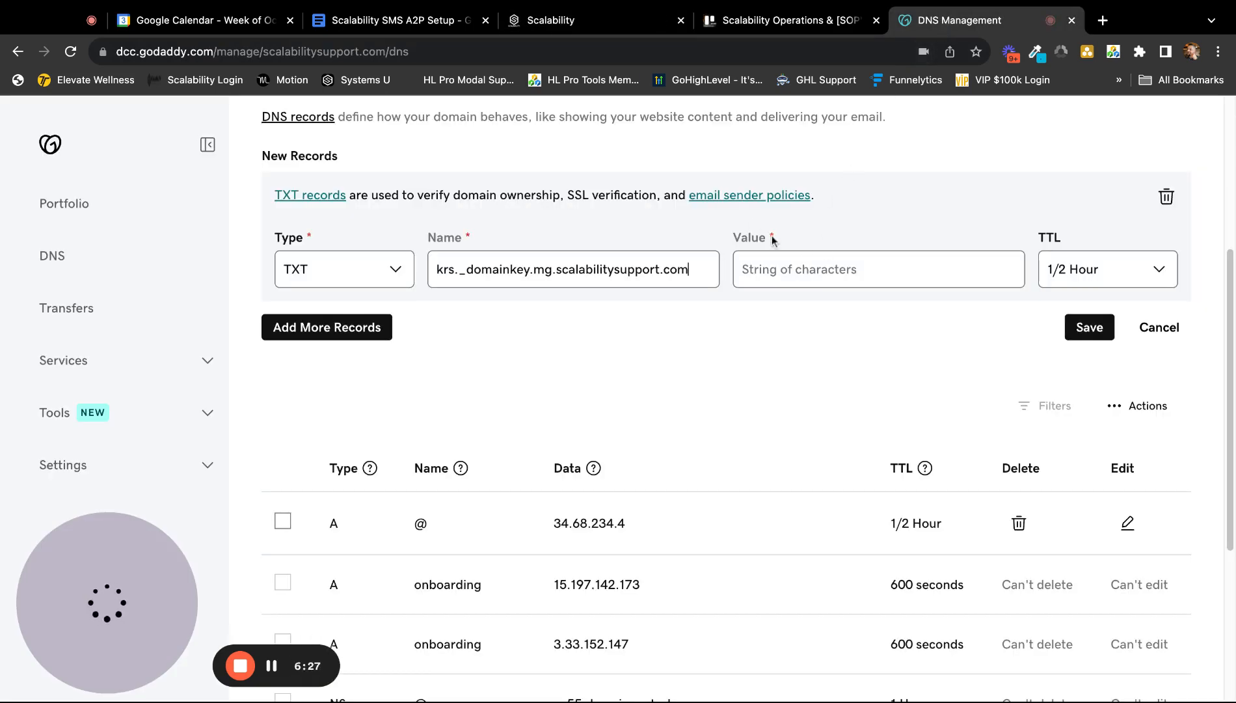
pyautogui.click(777, 268)
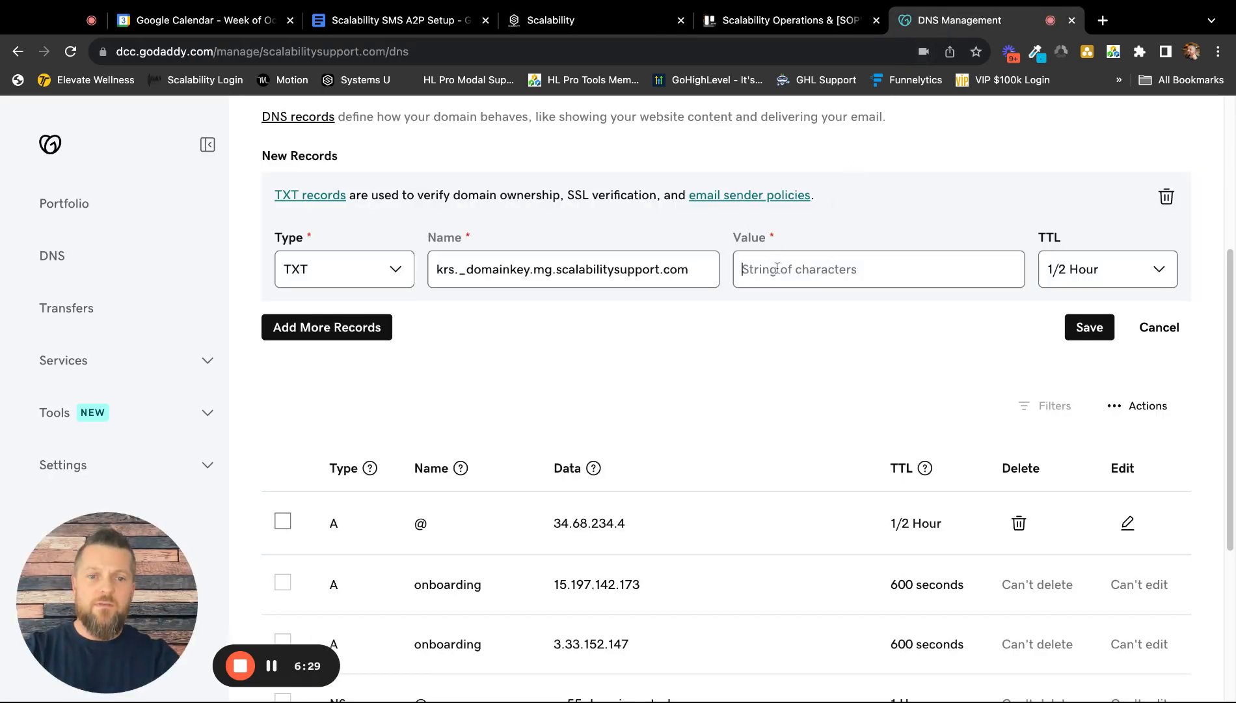
pyautogui.press('super+v')
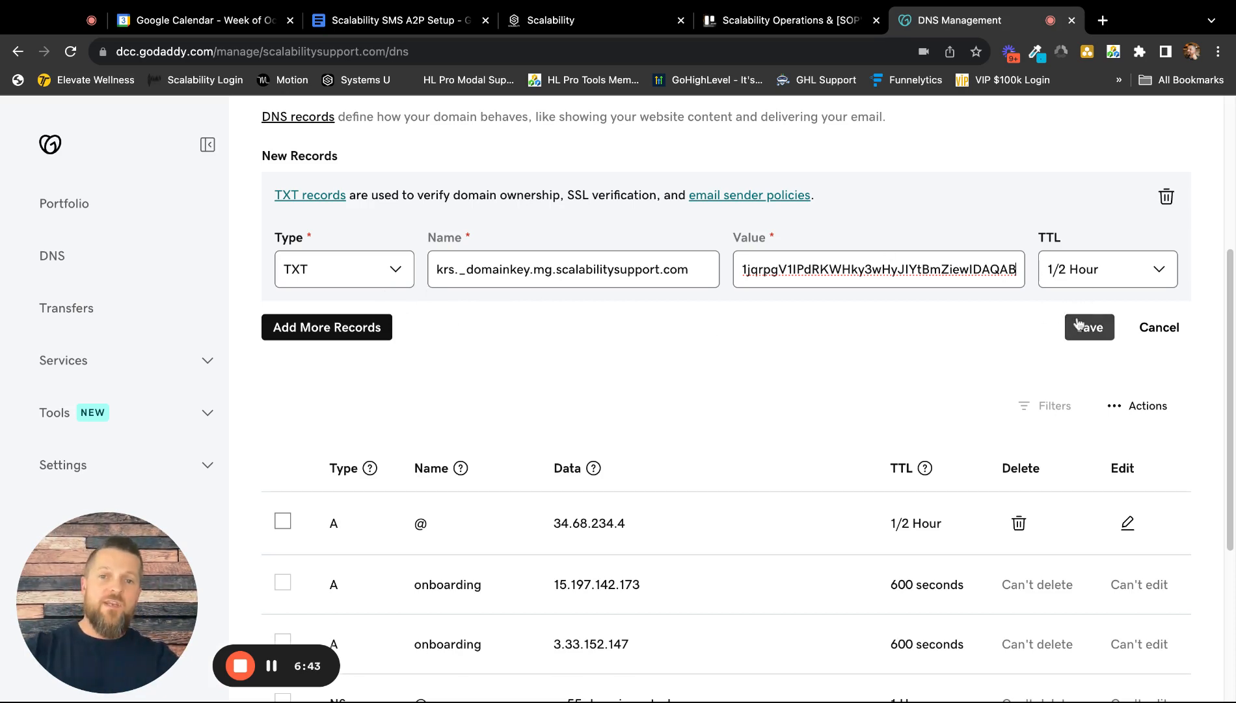
# Step: Return to the Scalability tab's DNS records dialog, leaving the krs._domainkey TXT record unsaved in GoDaddy
pyautogui.click(664, 20)
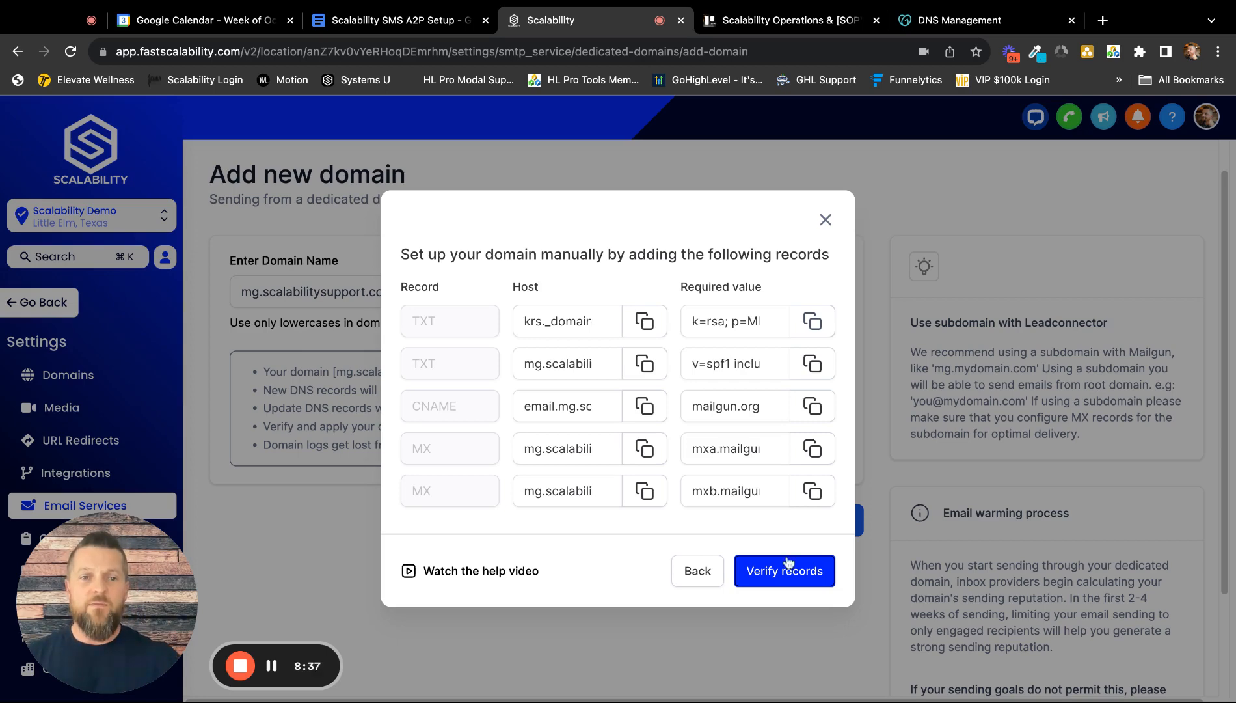
# Step: Close the DNS records dialog, then open the help widget's Chat view and close it again
pyautogui.click(826, 220)
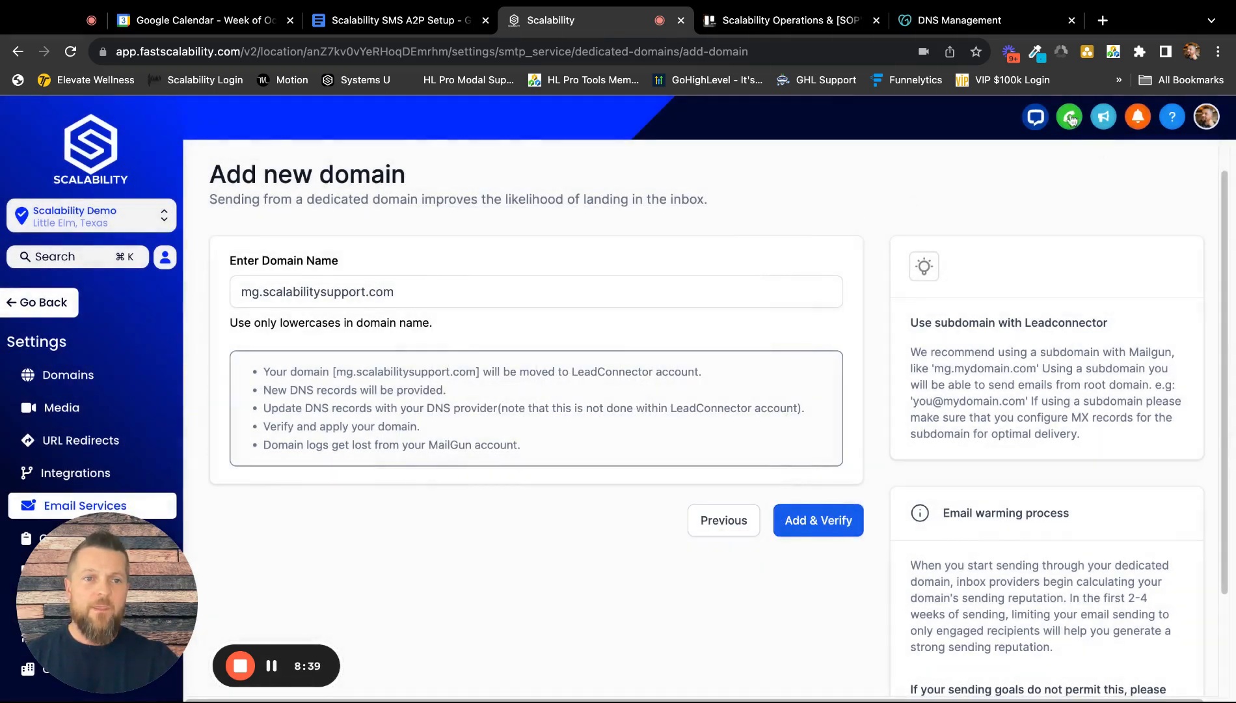
pyautogui.click(1035, 118)
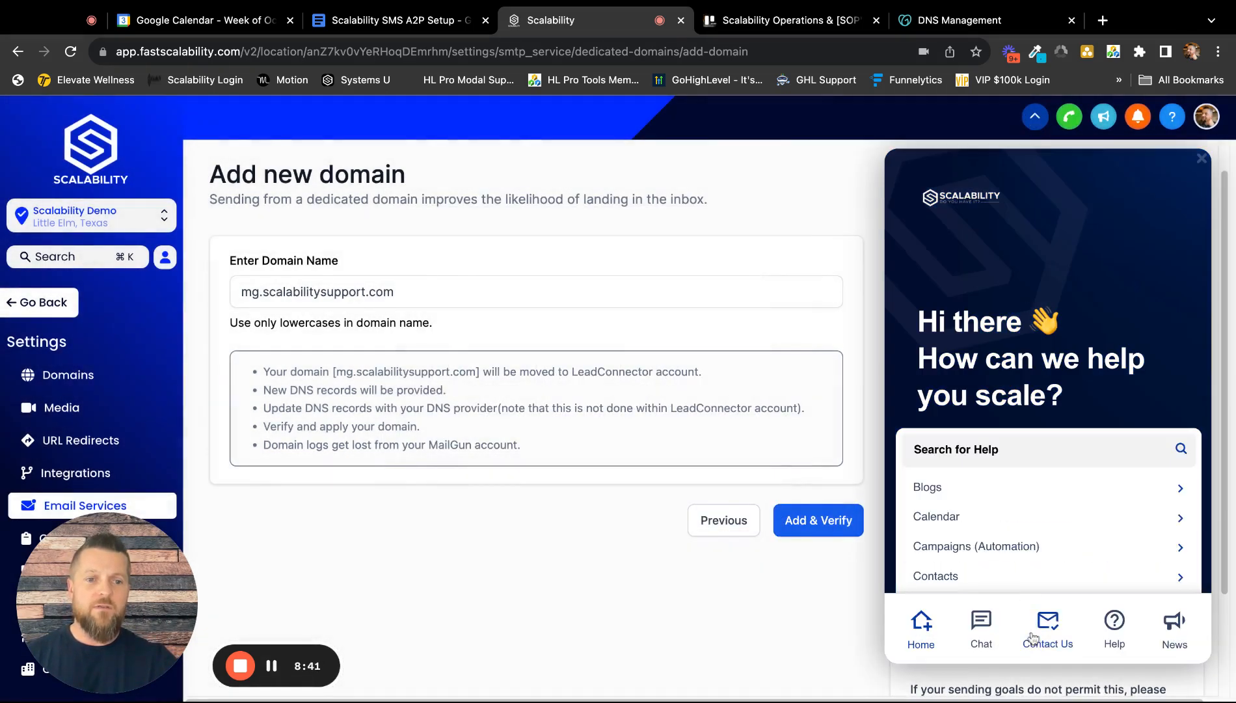
pyautogui.click(981, 624)
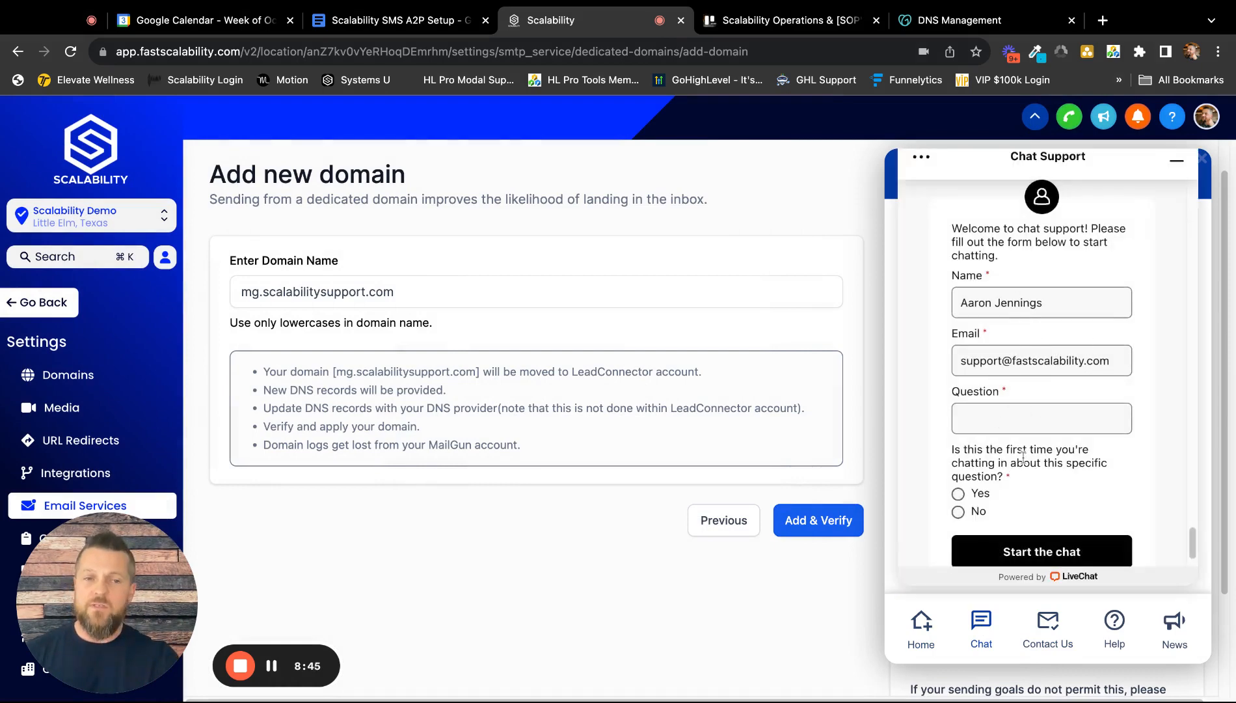
pyautogui.click(1176, 161)
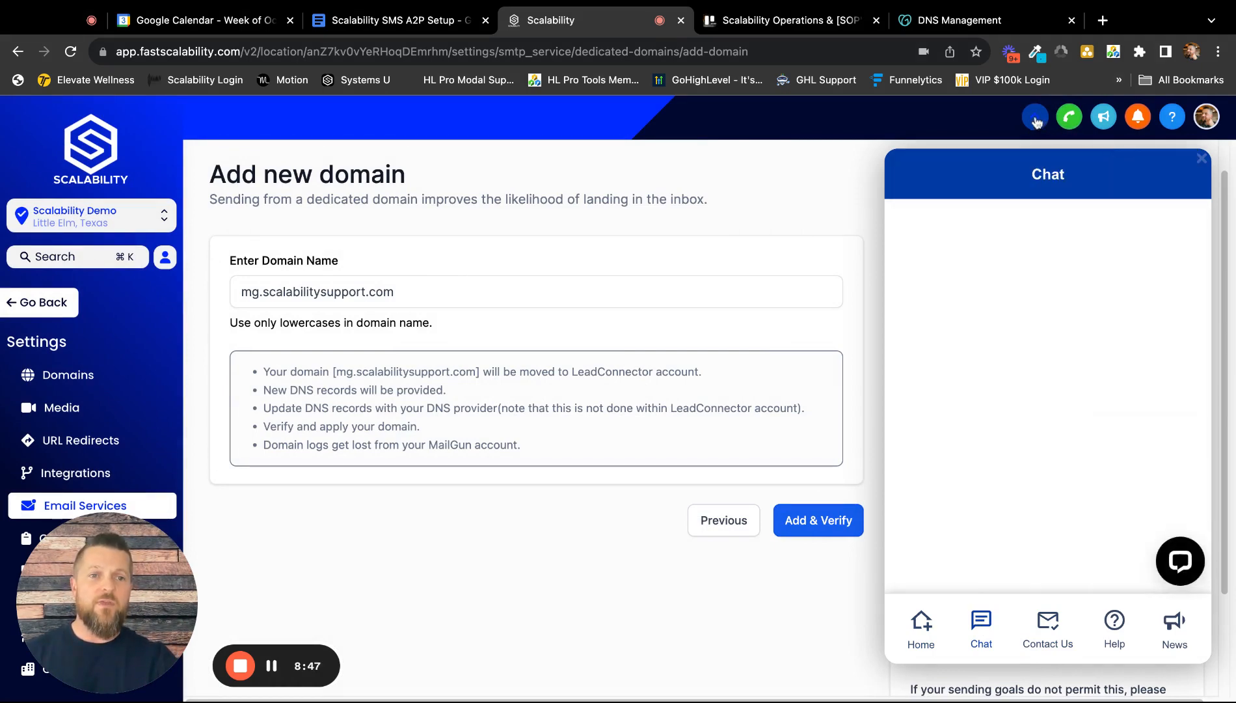
pyautogui.click(1037, 120)
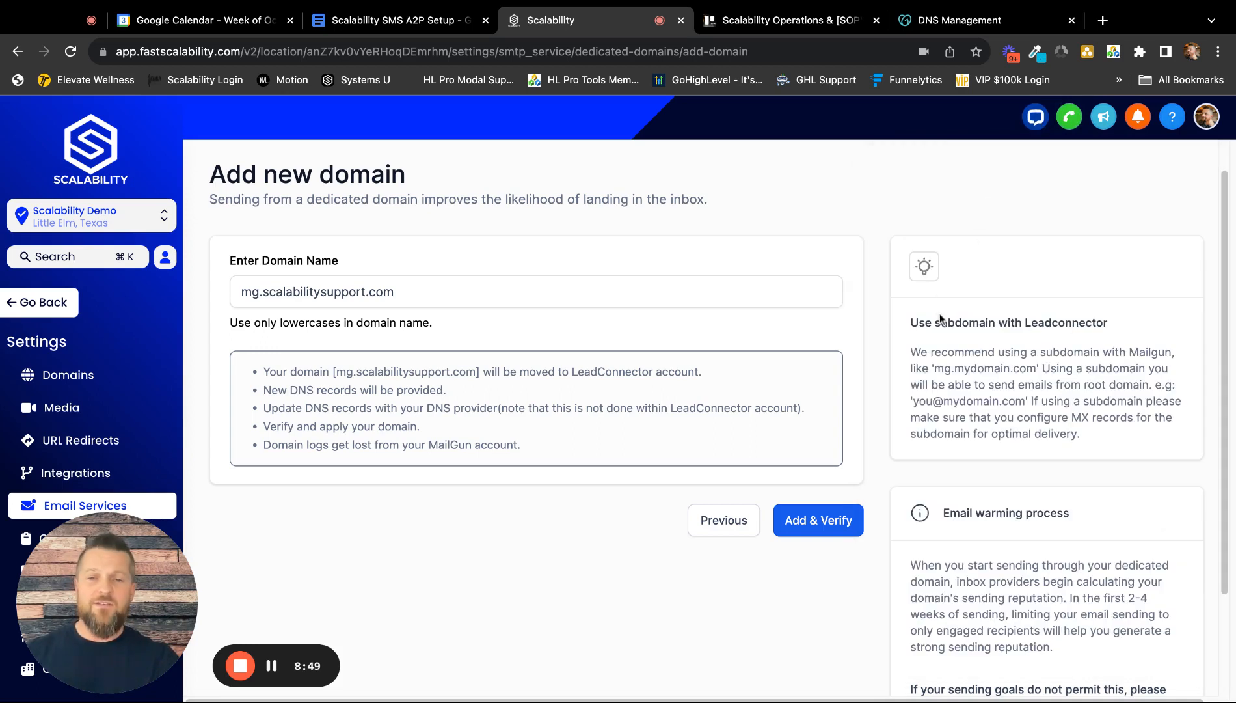